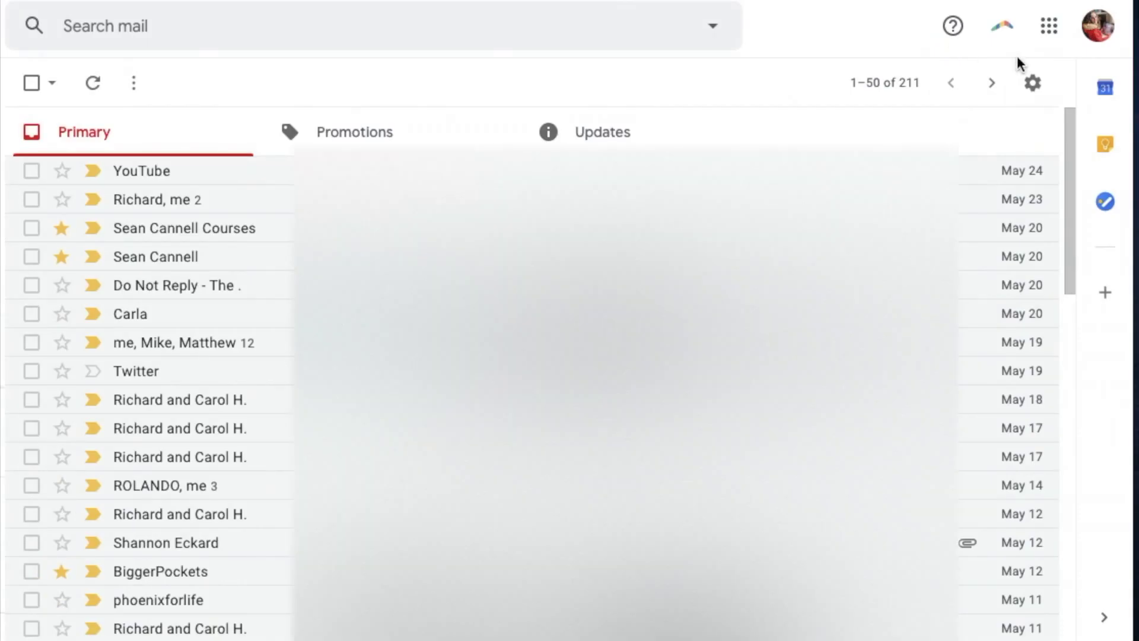
Change the Inbox type to Unread first in the Inbox settings and save
left_click(1033, 89)
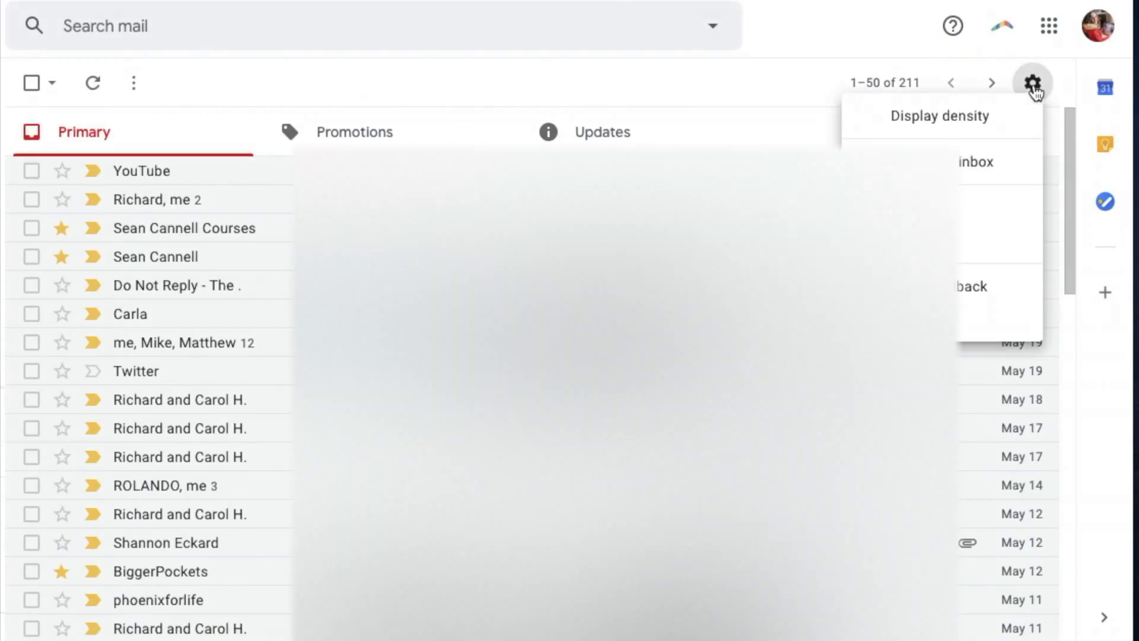
left_click(991, 209)
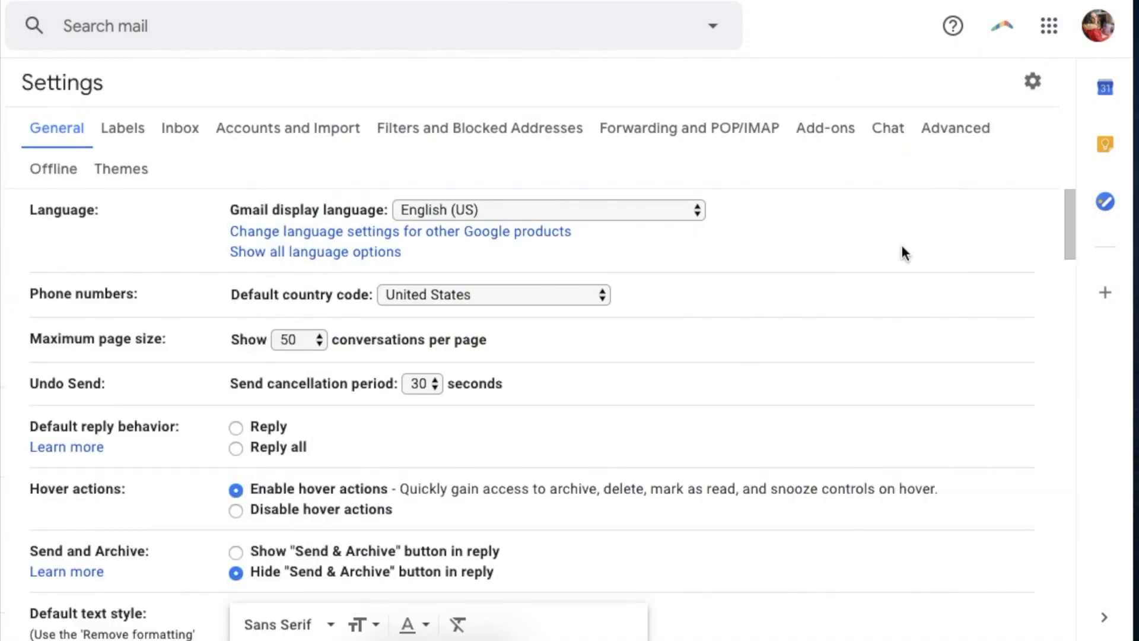
left_click(193, 134)
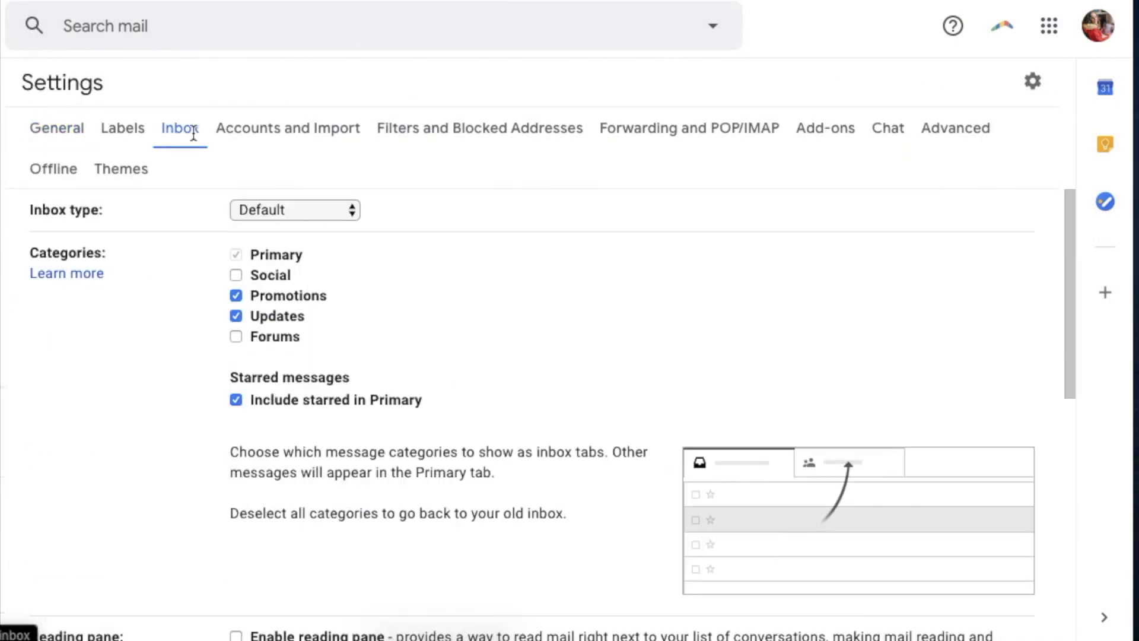
left_click(350, 212)
left_click(360, 257)
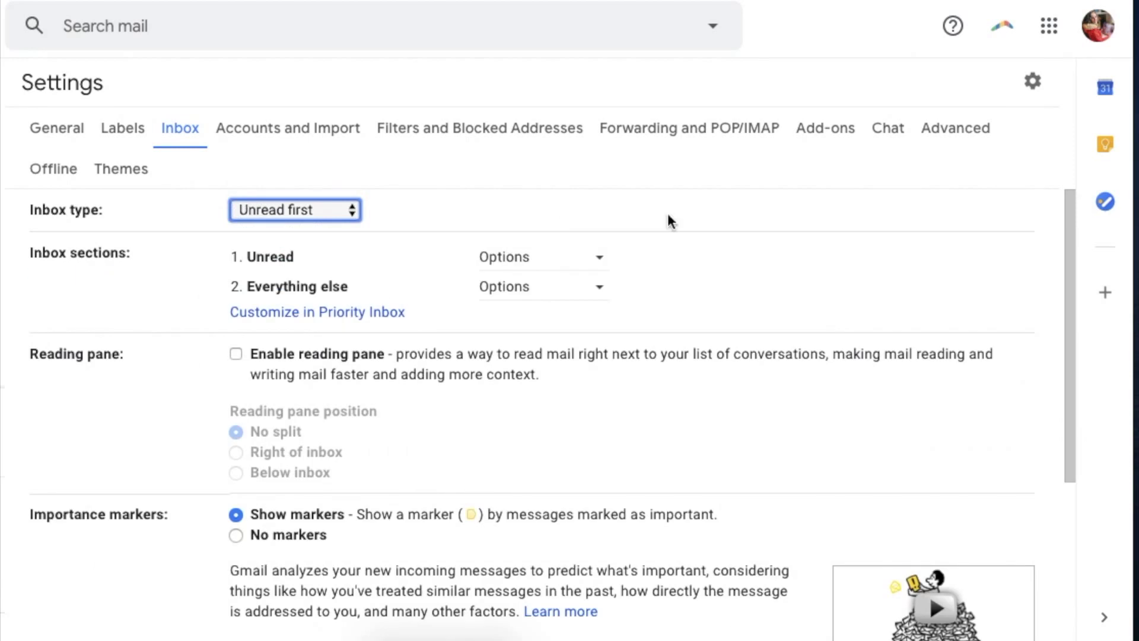
scroll(668, 225, "down", 4)
left_click(524, 538)
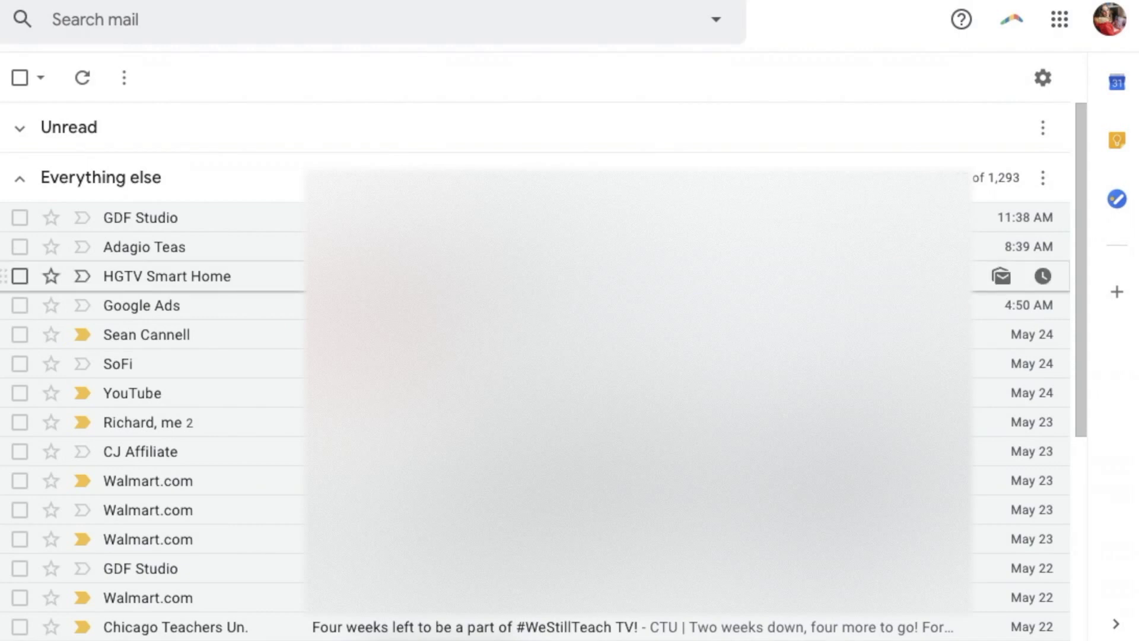
Unsubscribe from the HGTV Smart Home sender via its email
left_click(393, 279)
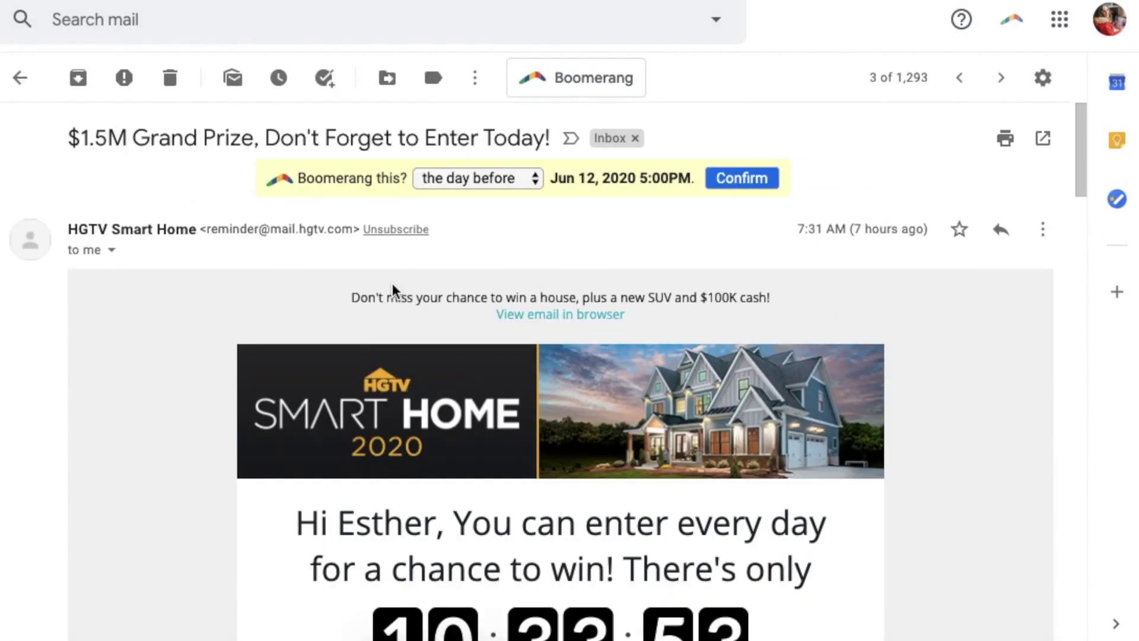
left_click(408, 234)
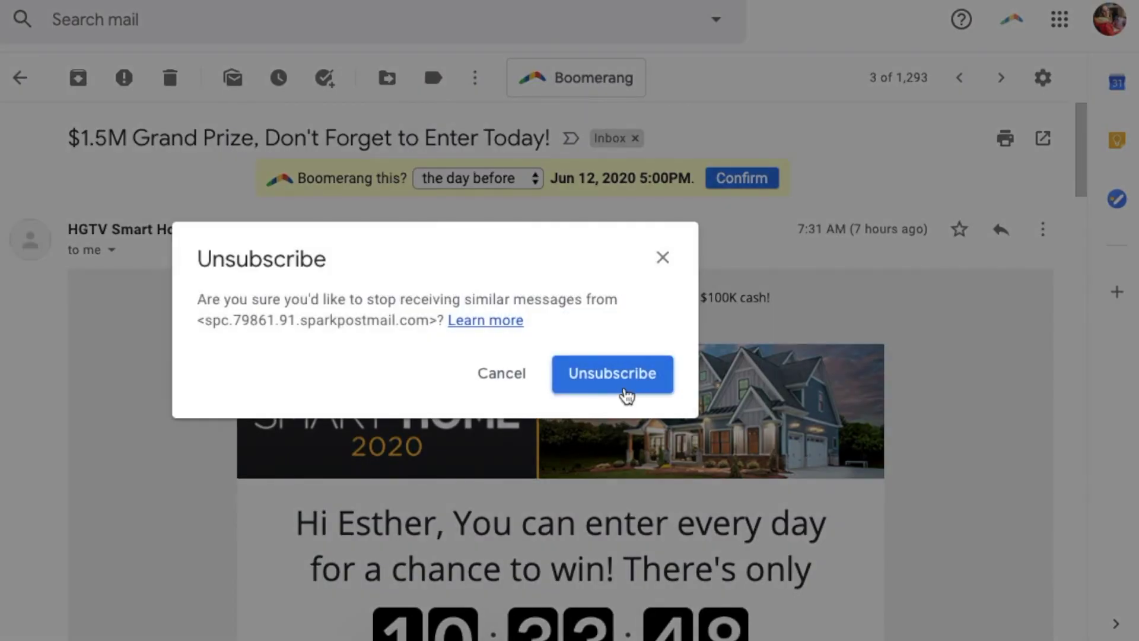
left_click(627, 392)
Return to the inbox and open the GDF Studio sale email
left_click(20, 77)
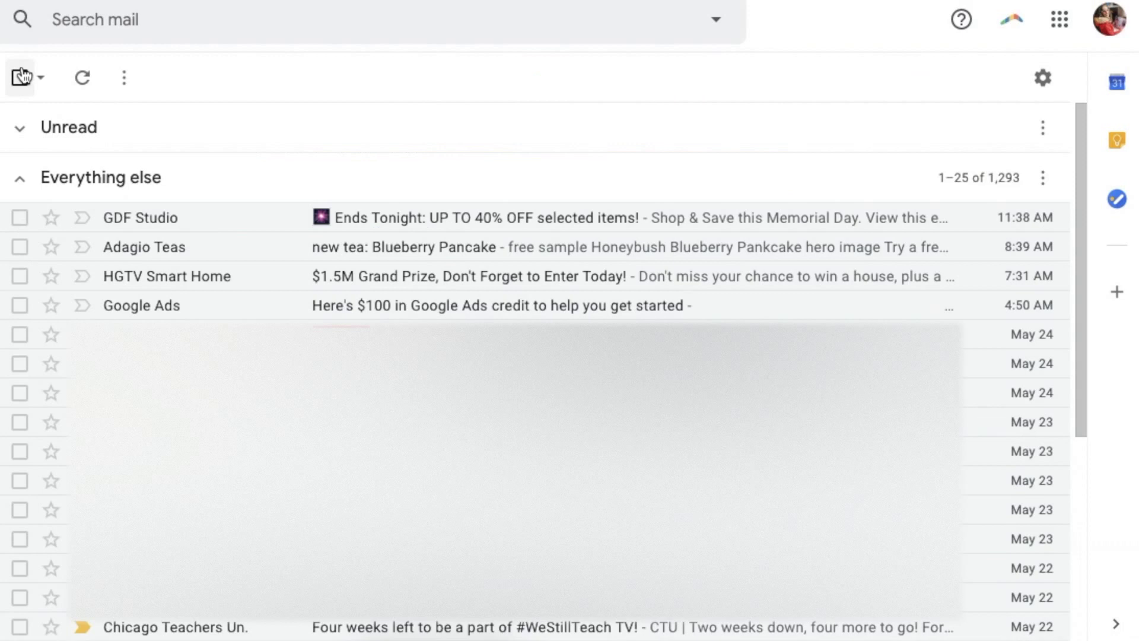
left_click(452, 219)
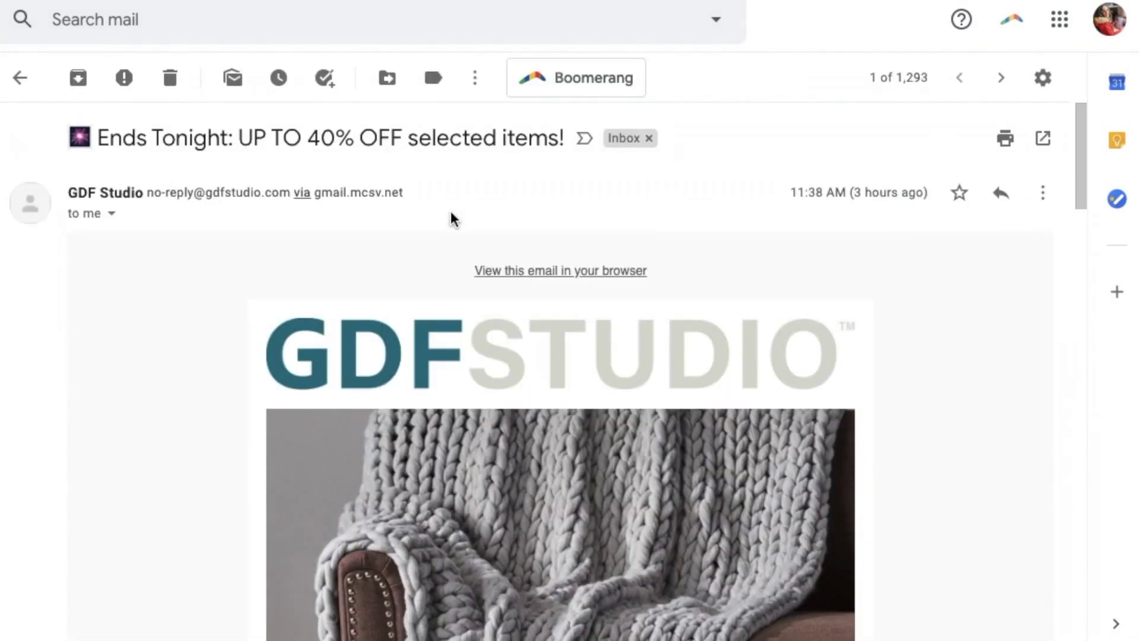
scroll(452, 218, "down", 15)
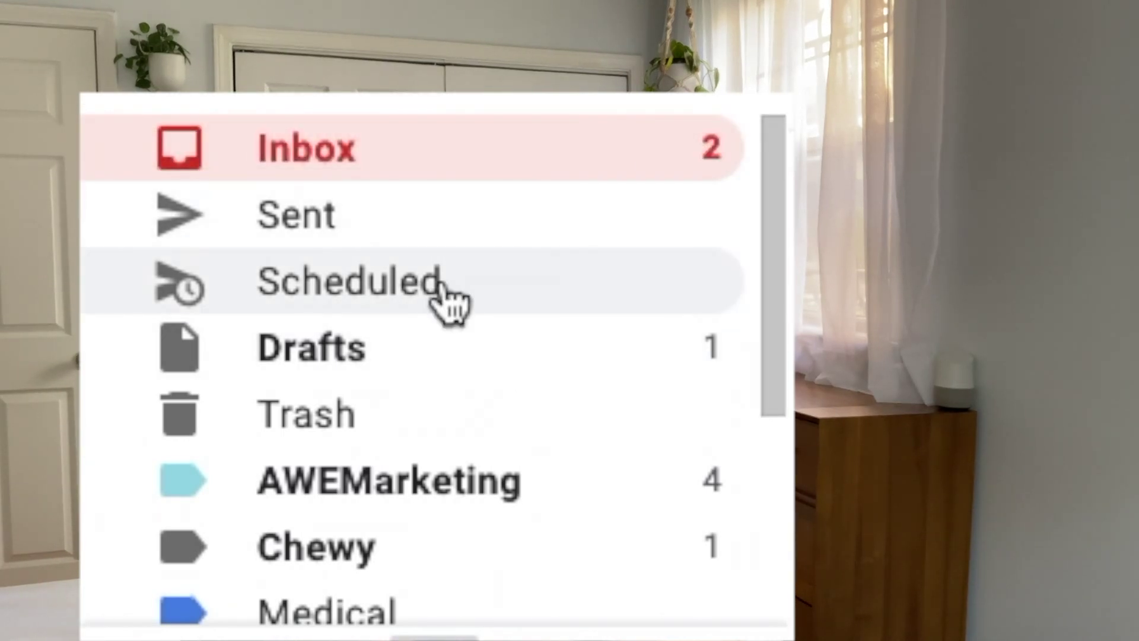
Scroll through the Southwest Airlines search results
scroll(444, 285, "down", 1)
scroll(449, 302, "down", 5)
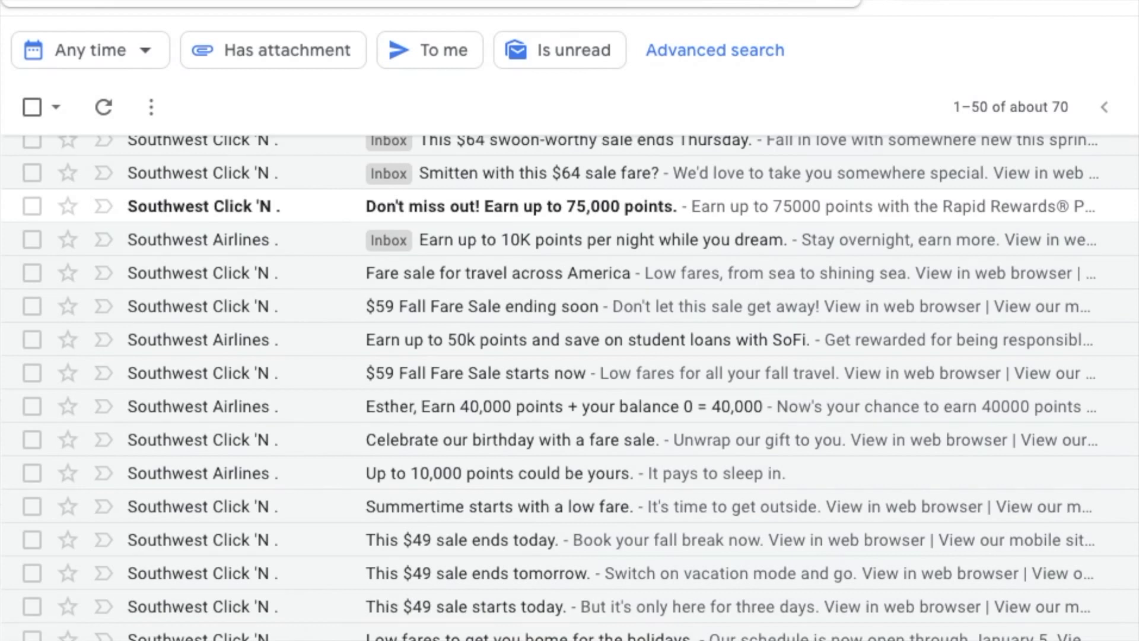
left_click(489, 274)
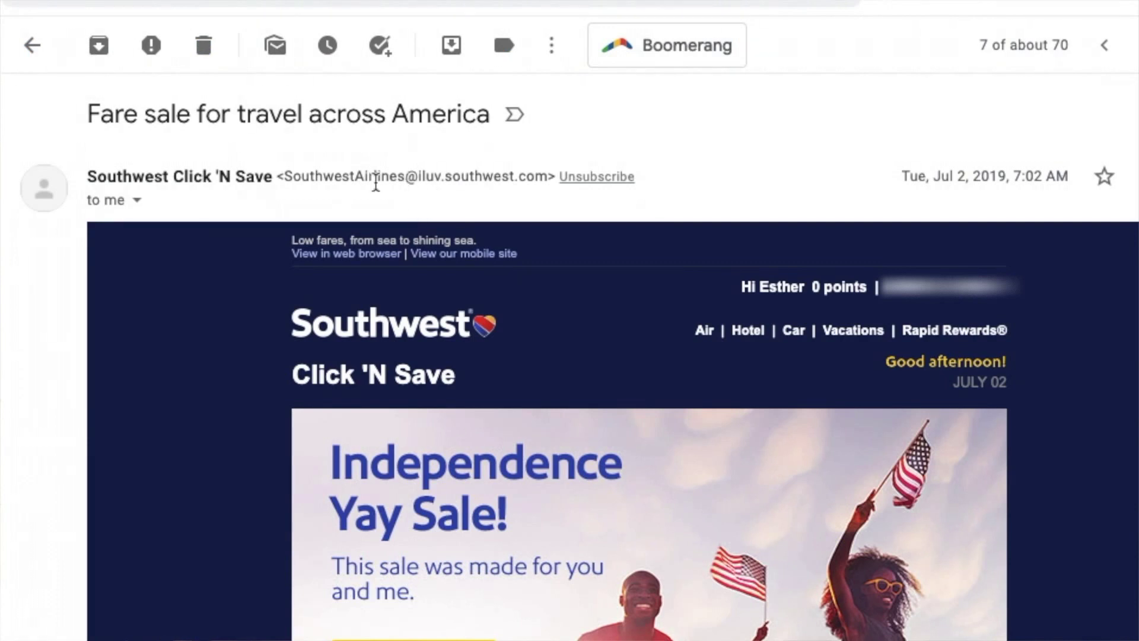
left_click_drag(286, 176, 547, 166)
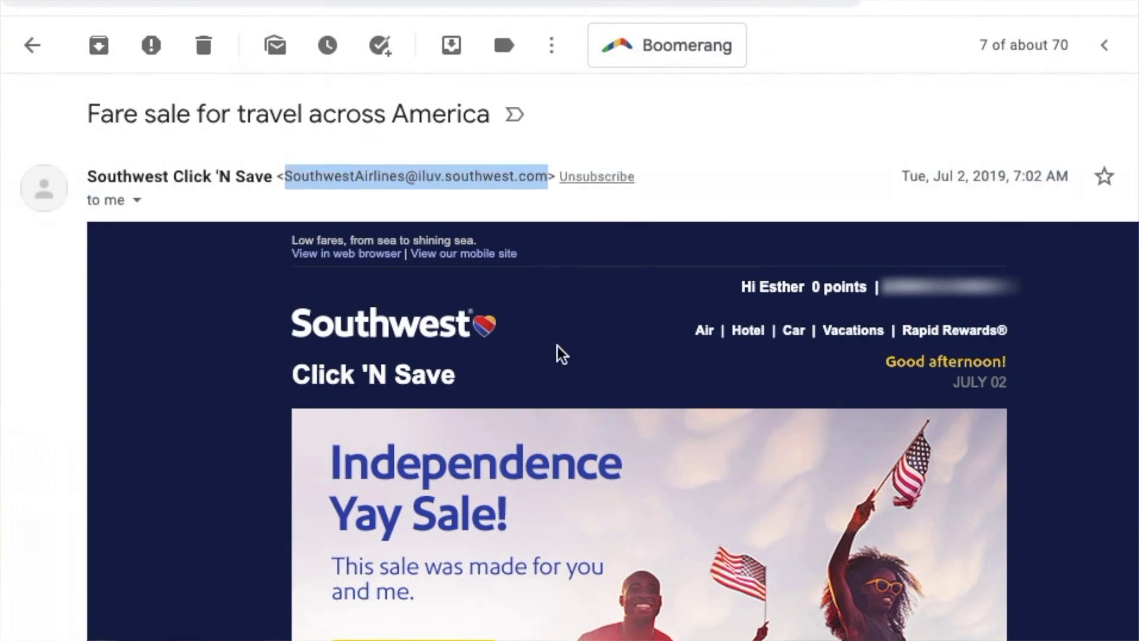
left_click_drag(405, 177, 547, 177)
key("ctrl+c")
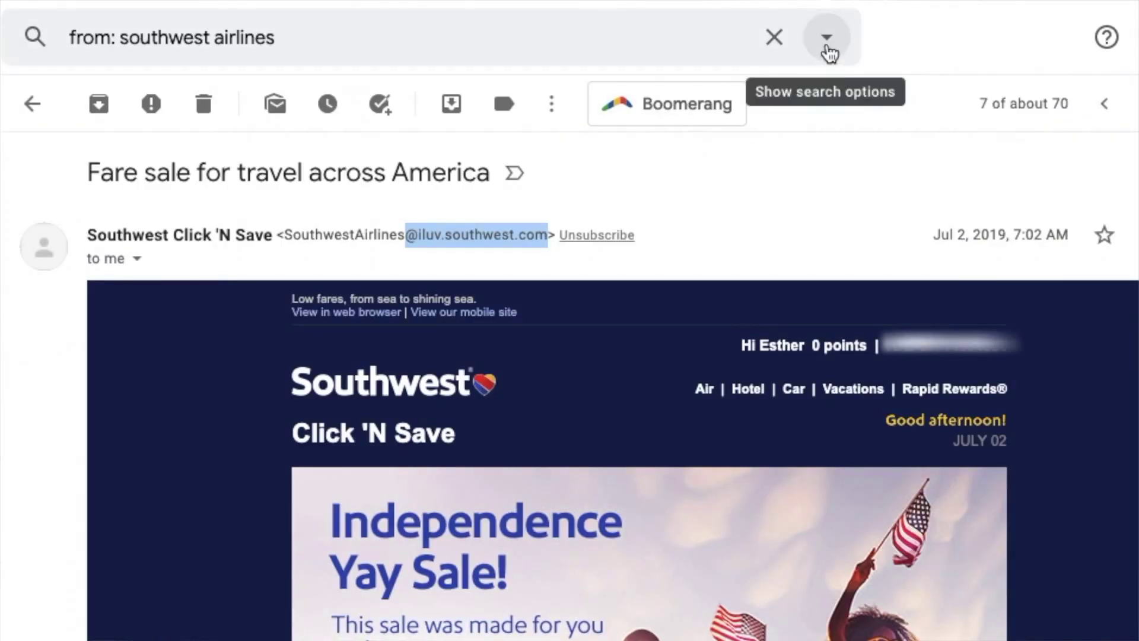
left_click(827, 39)
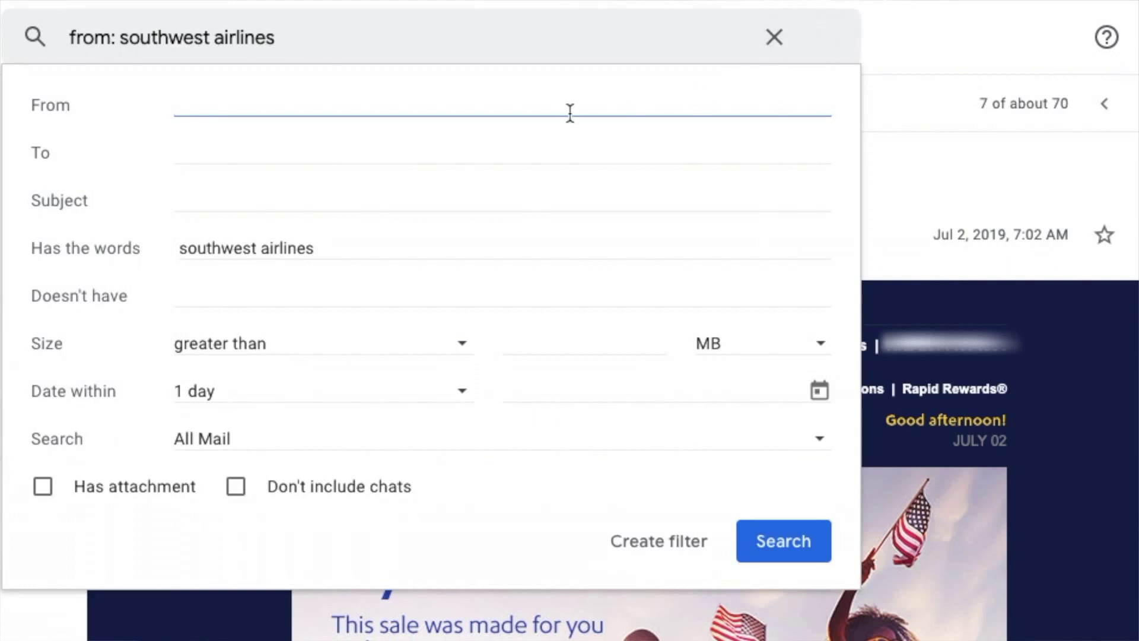
key("ctrl+v")
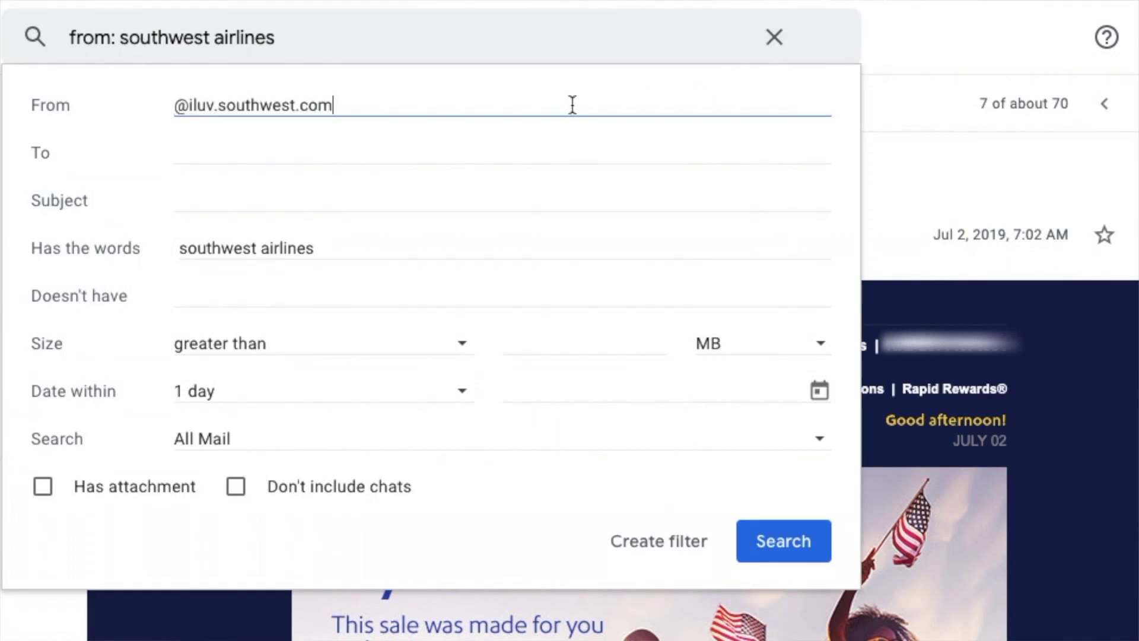
left_click(666, 564)
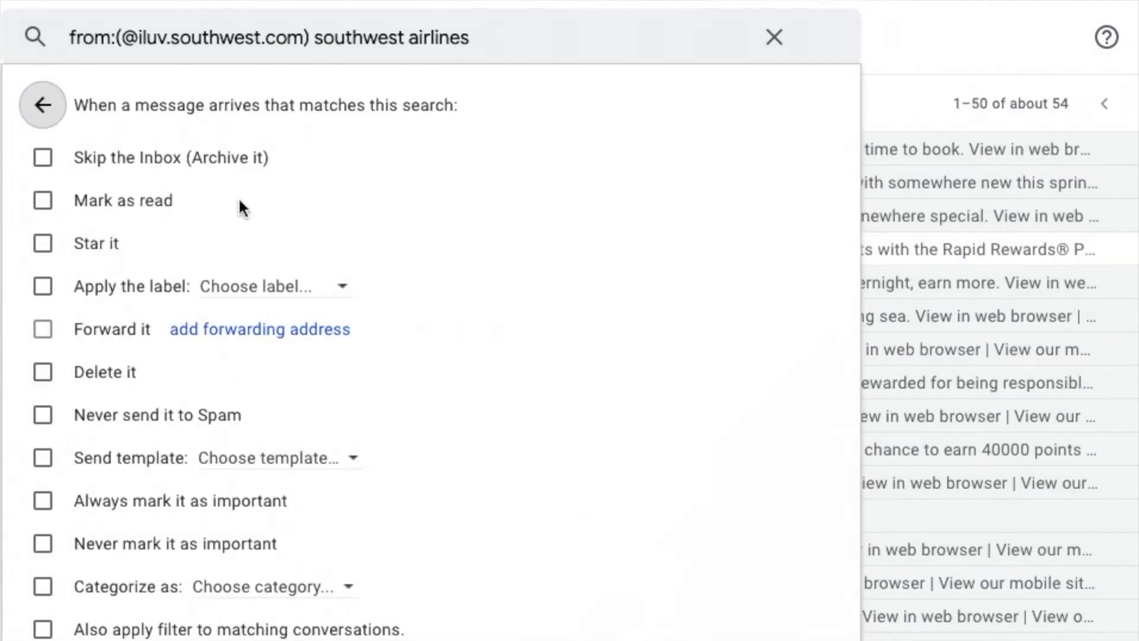
Make the filter skip the inbox, apply a new Airlines label, and cover existing mail
left_click(42, 166)
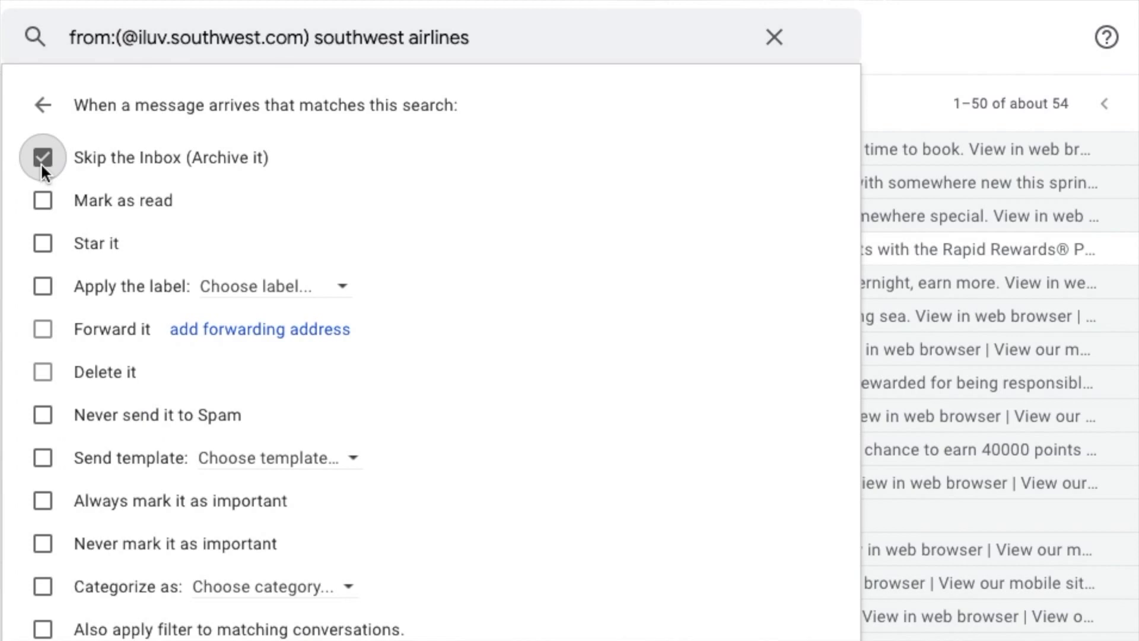
left_click(46, 289)
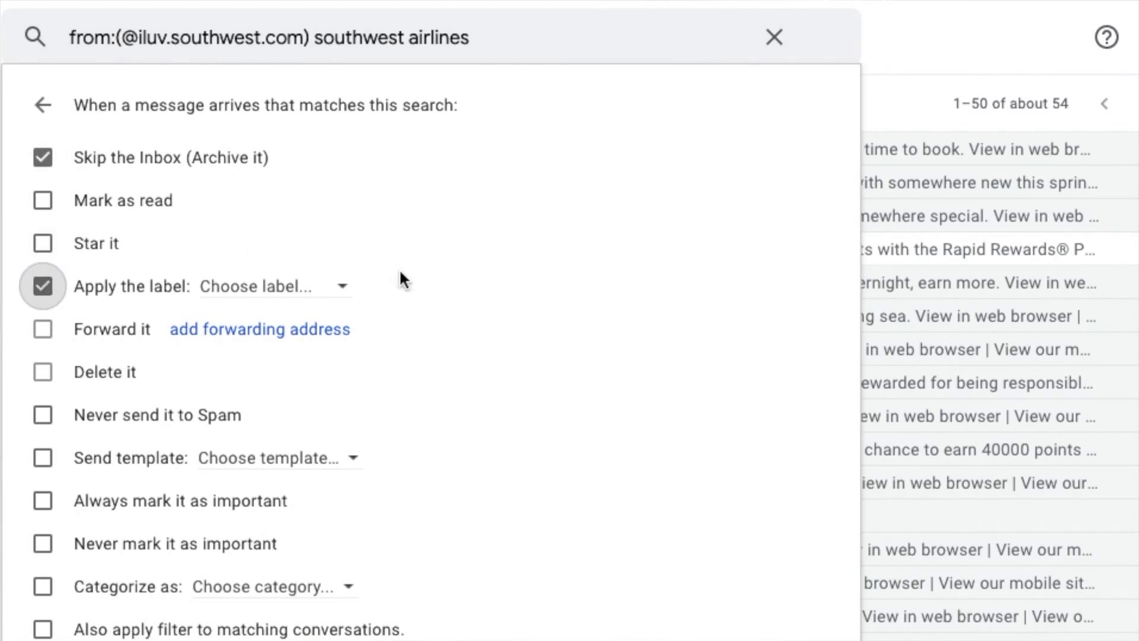
left_click(323, 291)
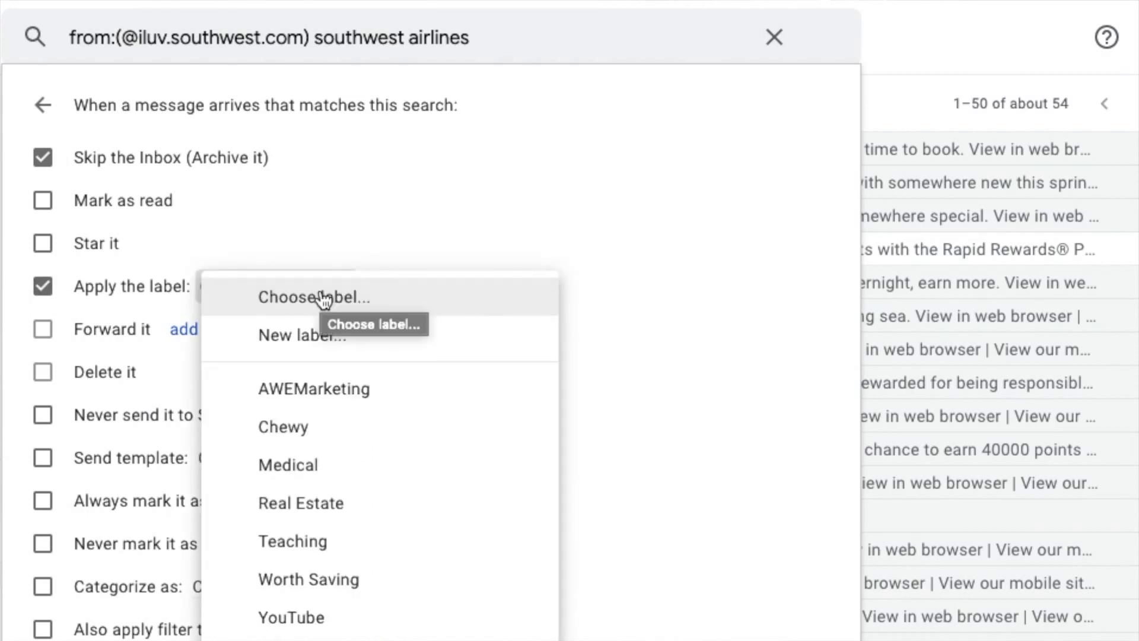
left_click(421, 335)
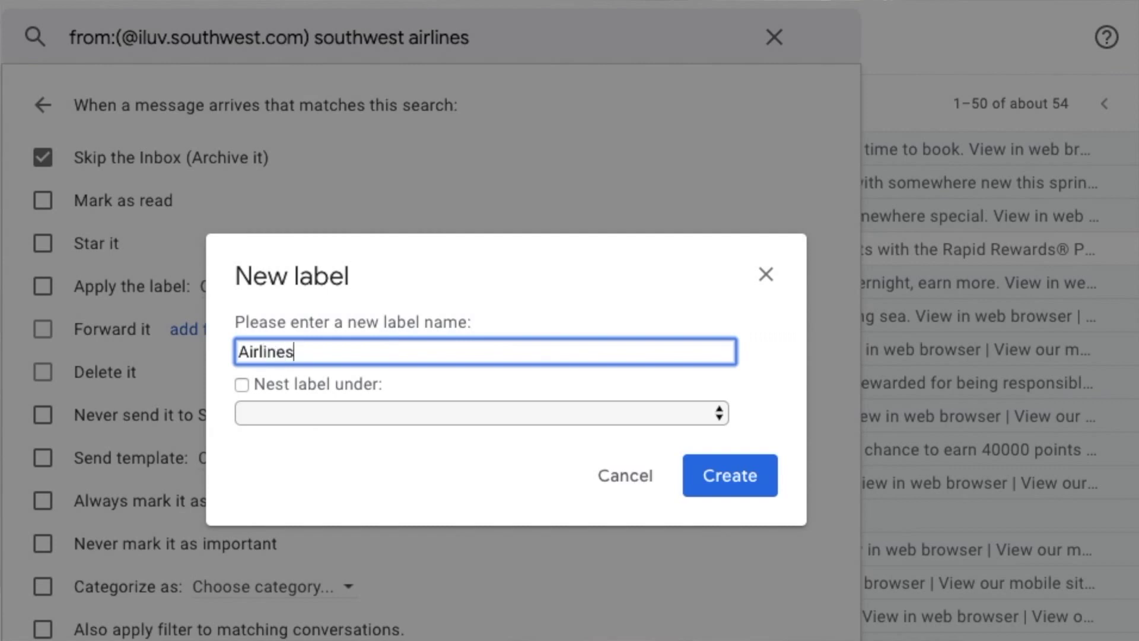
left_click(742, 491)
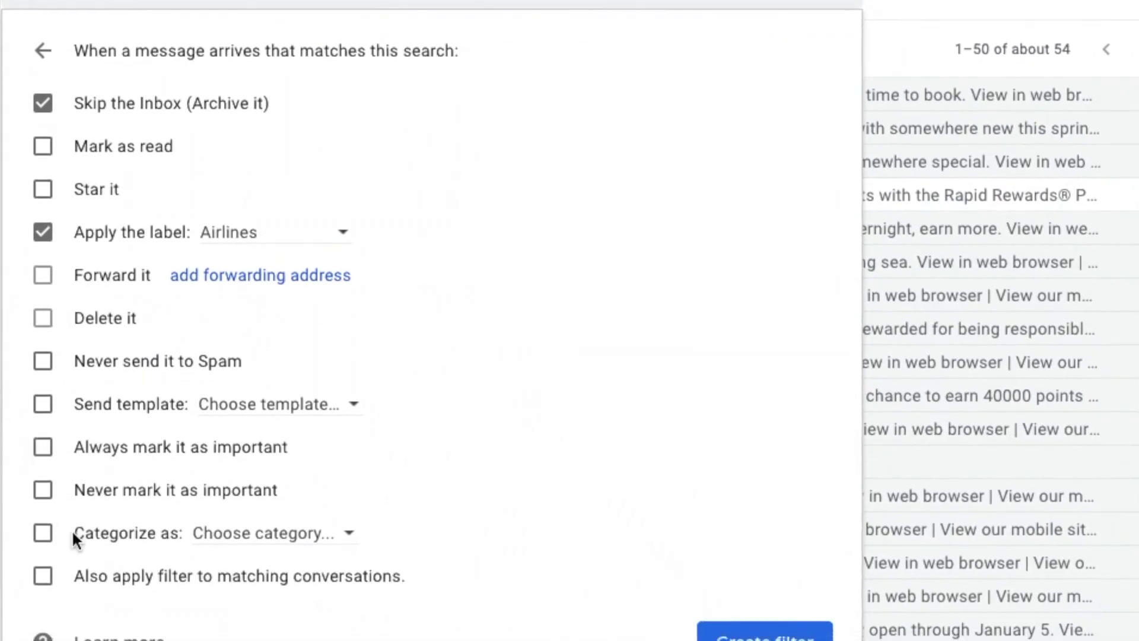
left_click(42, 601)
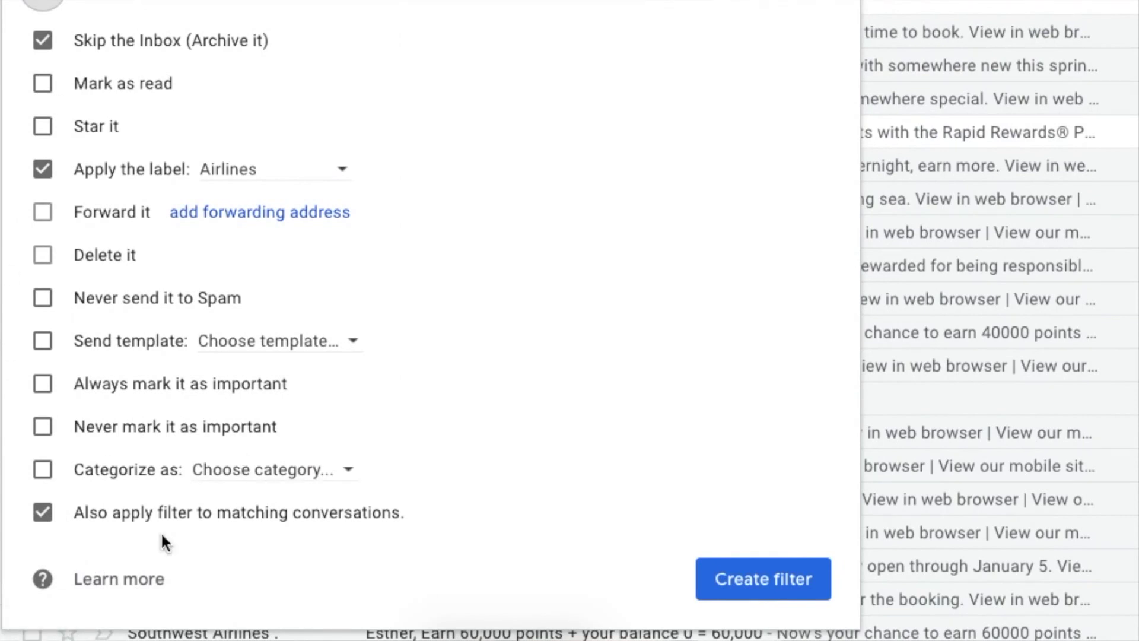
left_click(727, 604)
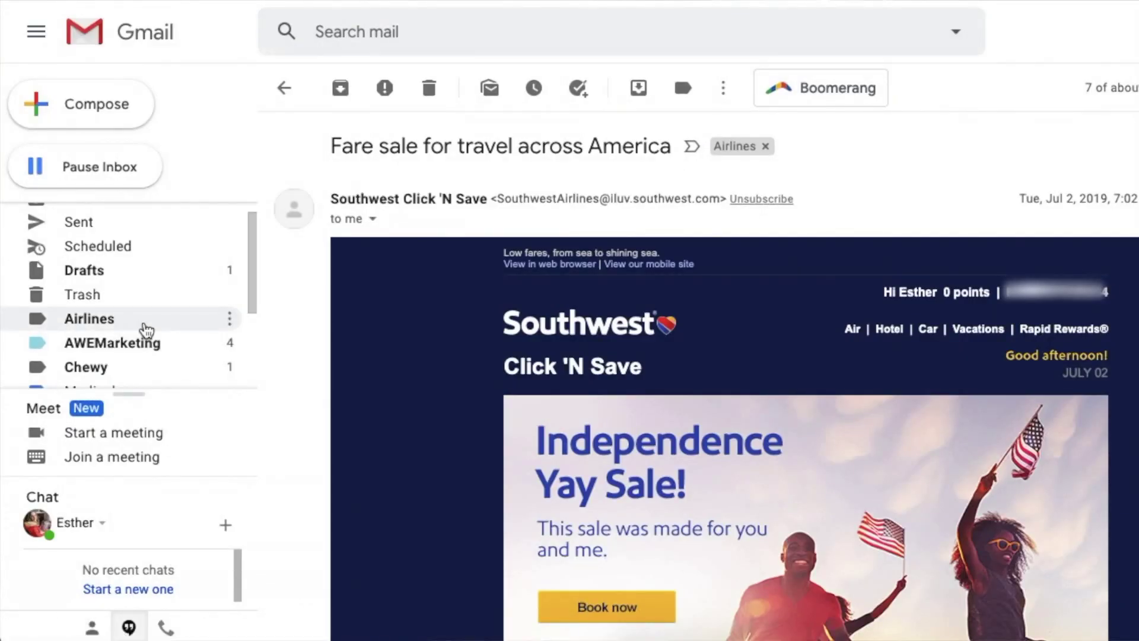
Colour the Airlines label light red and view its emails
left_click(229, 319)
mouse_move(289, 274)
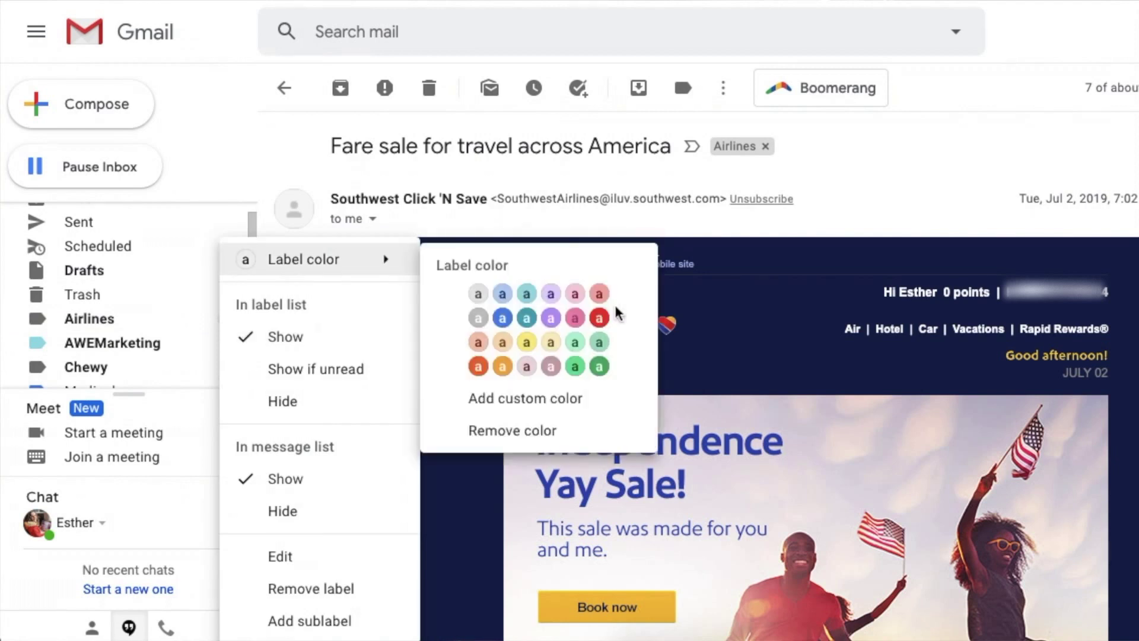
left_click(600, 297)
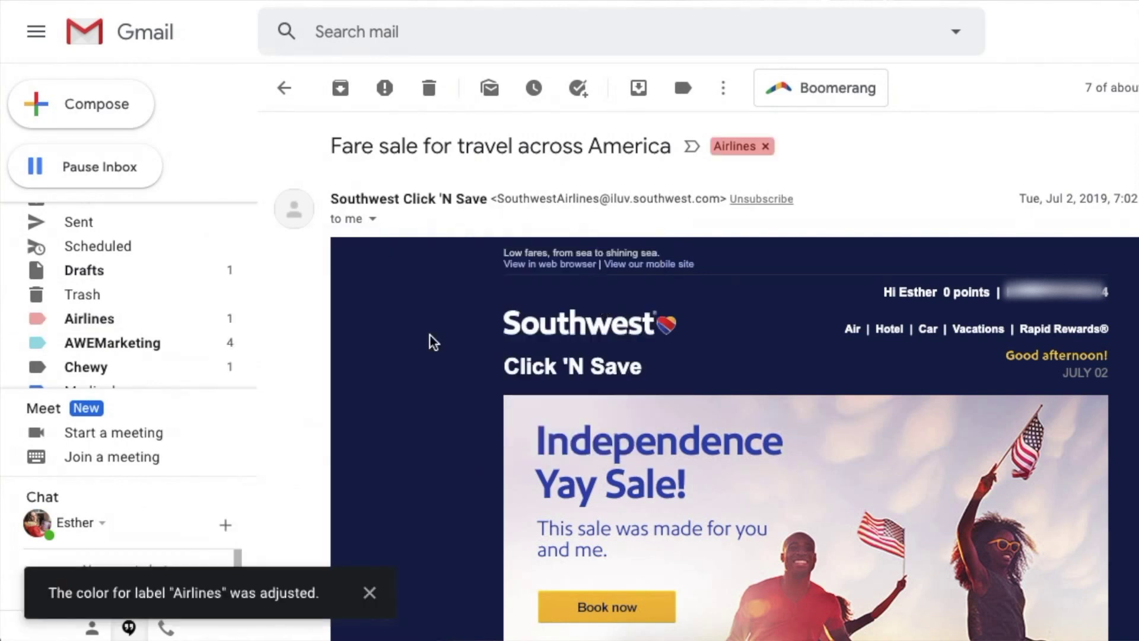
left_click(156, 319)
scroll(647, 340, "down", 15)
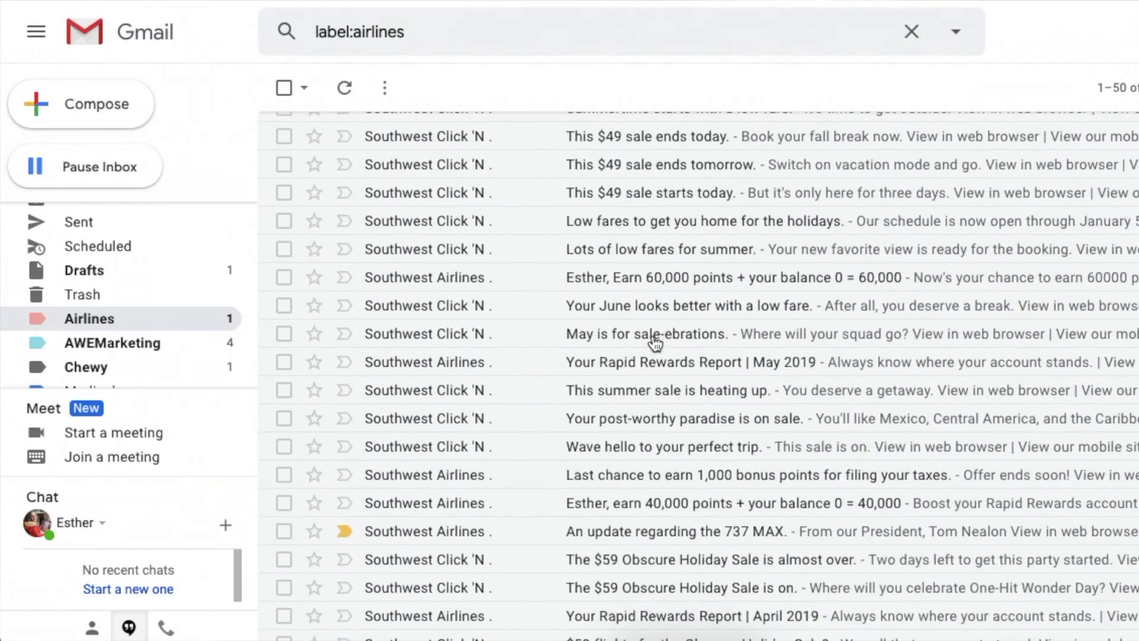
scroll(656, 342, "up", 15)
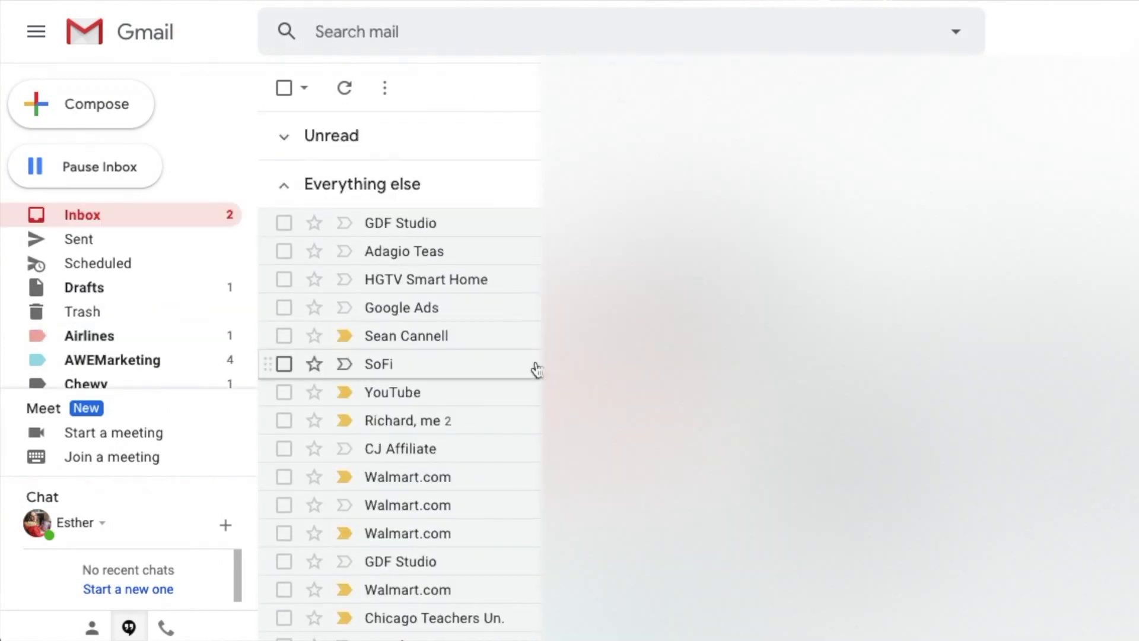
scroll(537, 369, "down", 9)
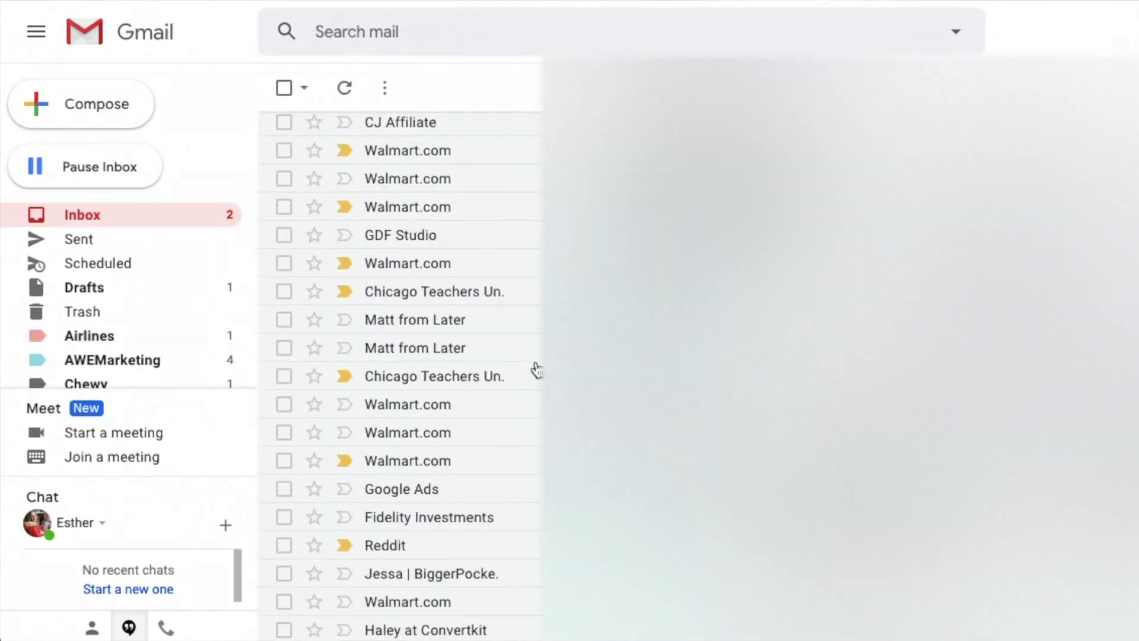
scroll(537, 369, "down", 7)
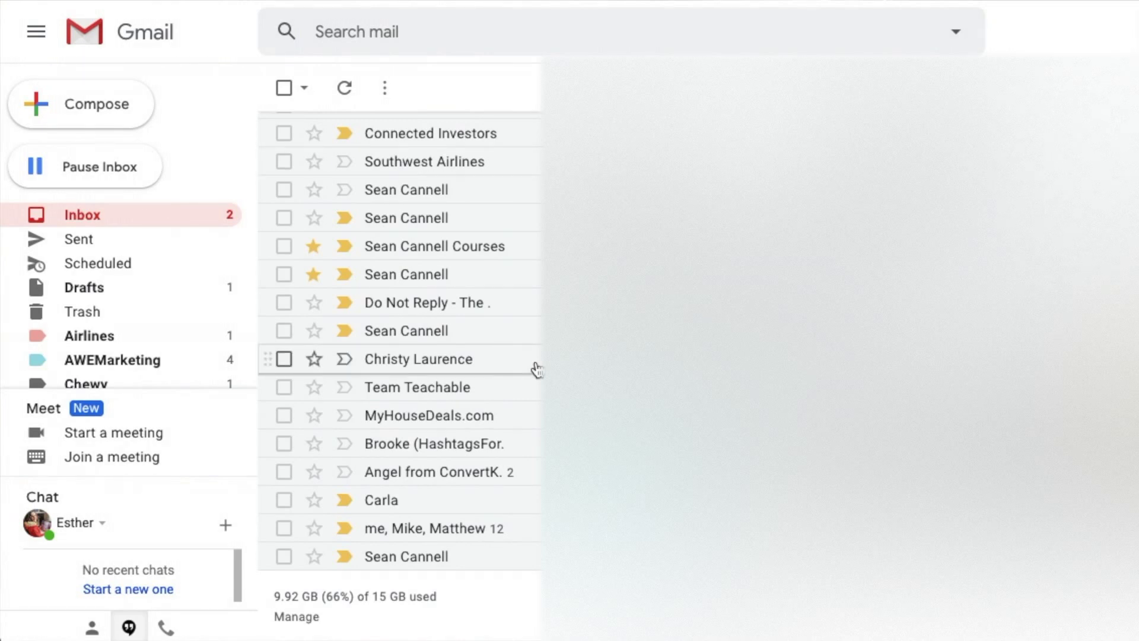
scroll(536, 368, "up", 5)
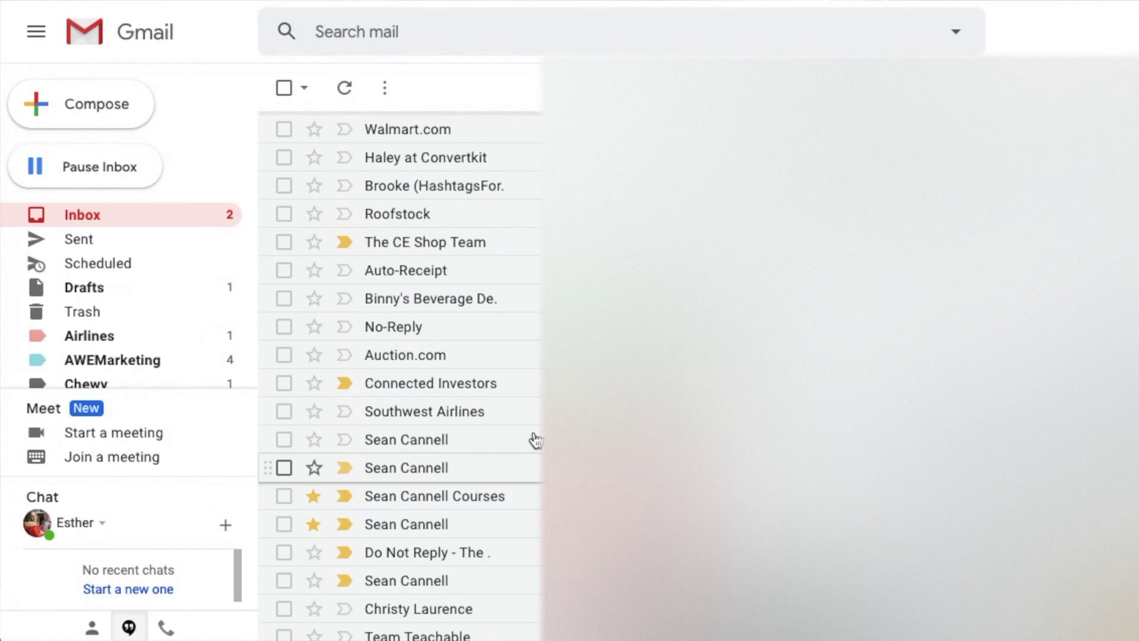
left_click(526, 416)
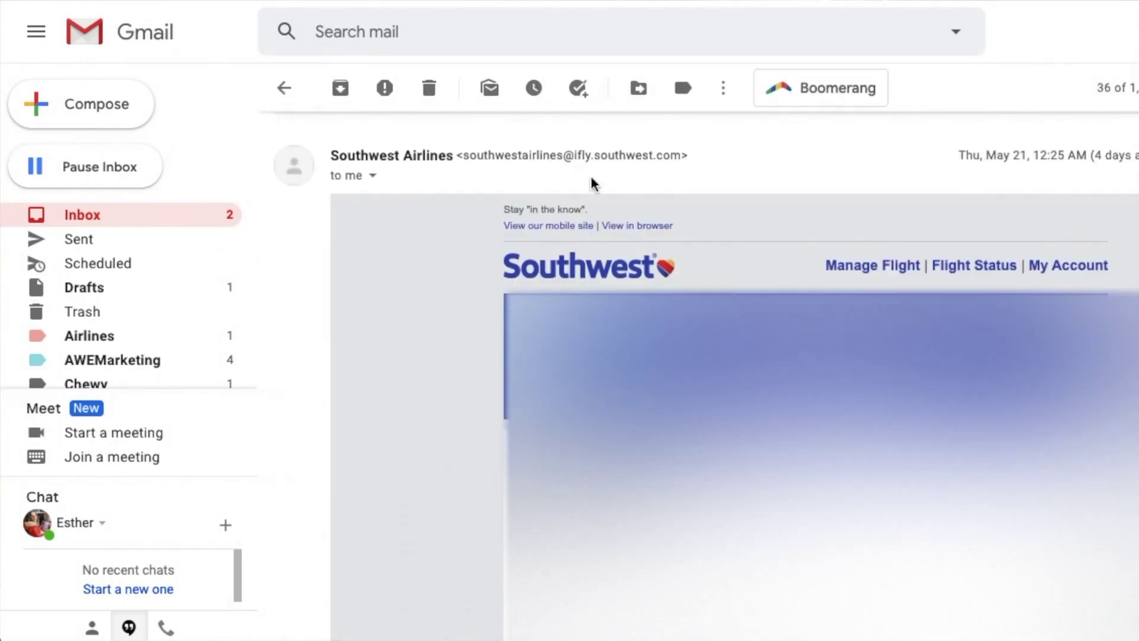
left_click_drag(563, 155, 666, 156)
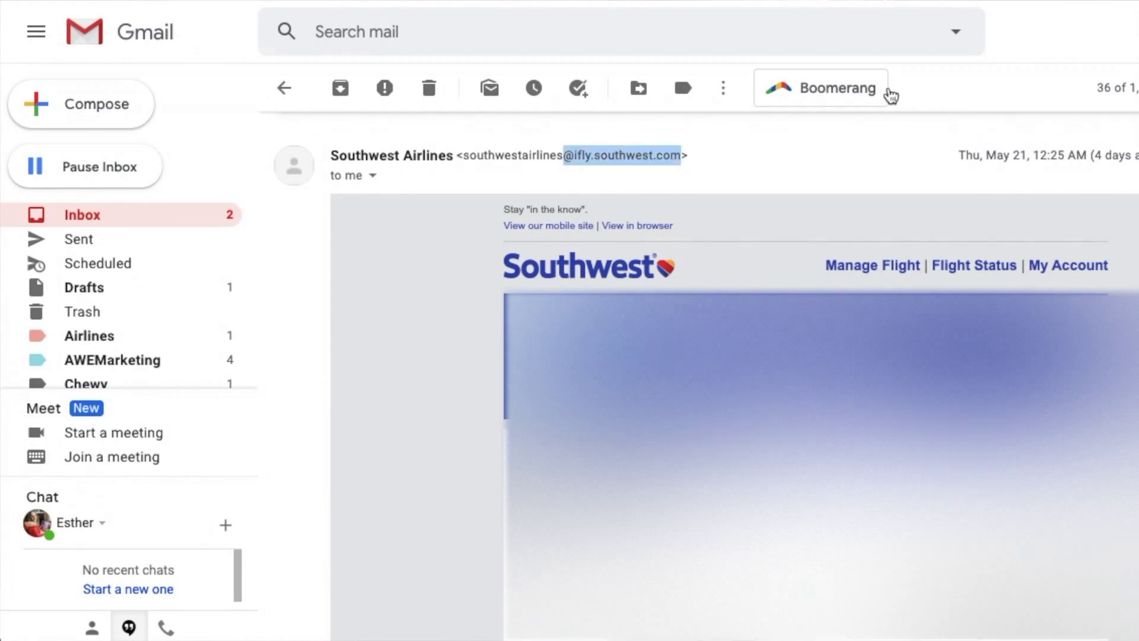
left_click(964, 30)
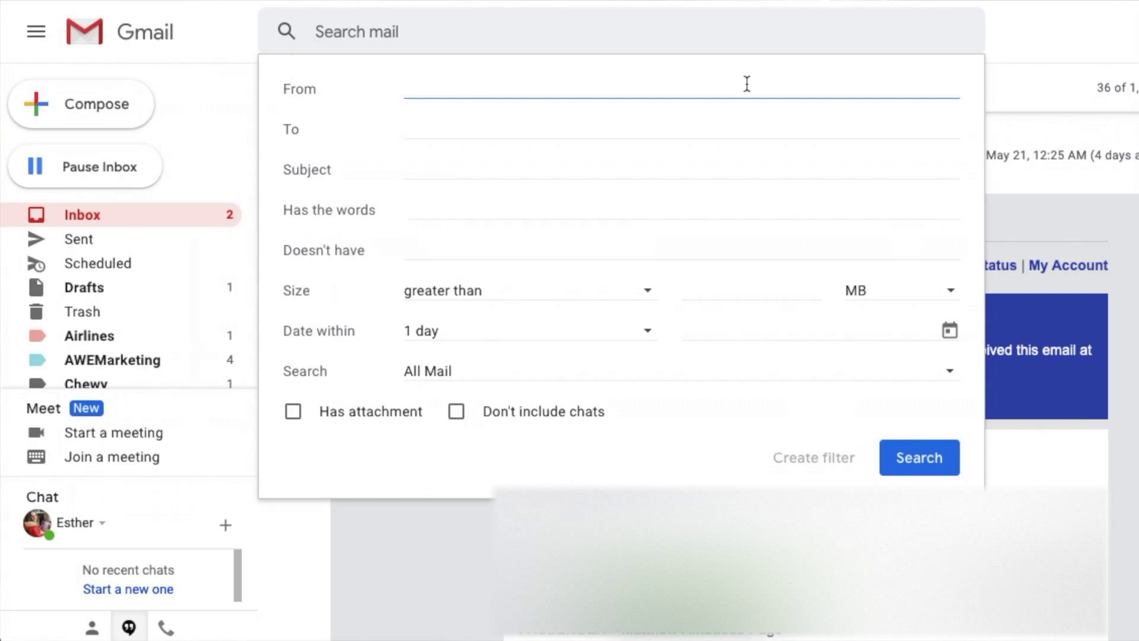
type("@ifly.southwest.com")
left_click(837, 456)
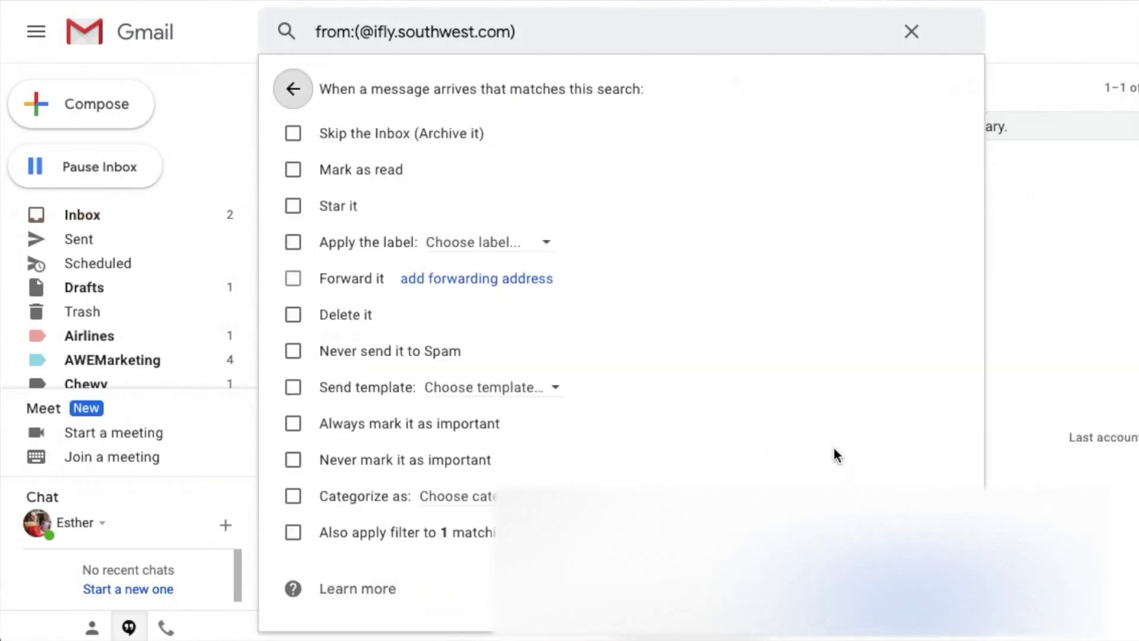
left_click(292, 134)
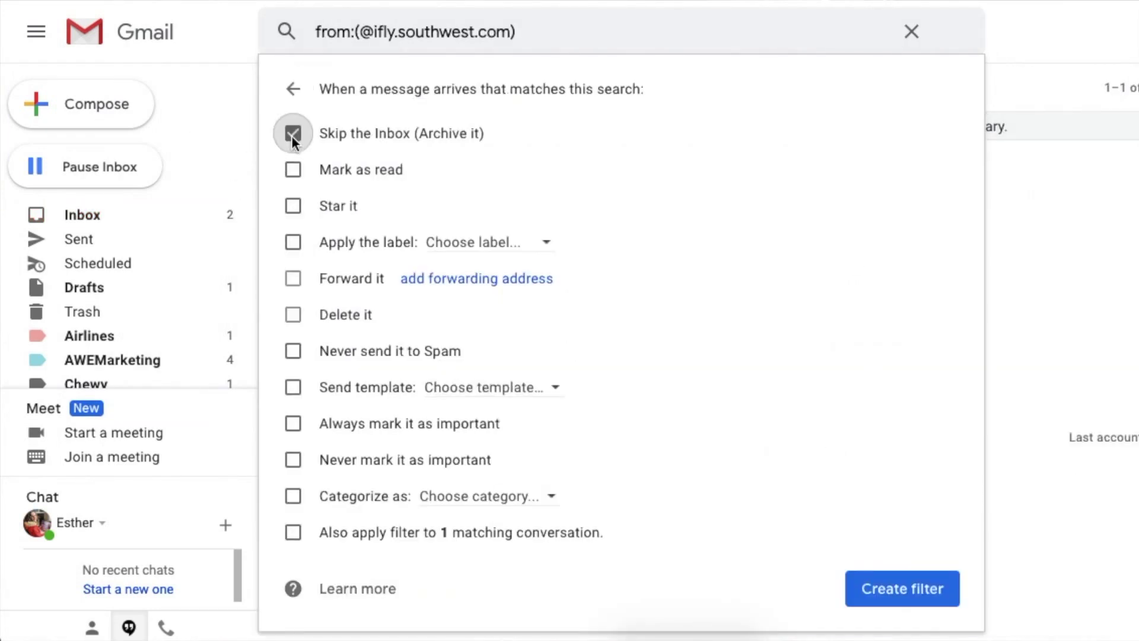
left_click(292, 242)
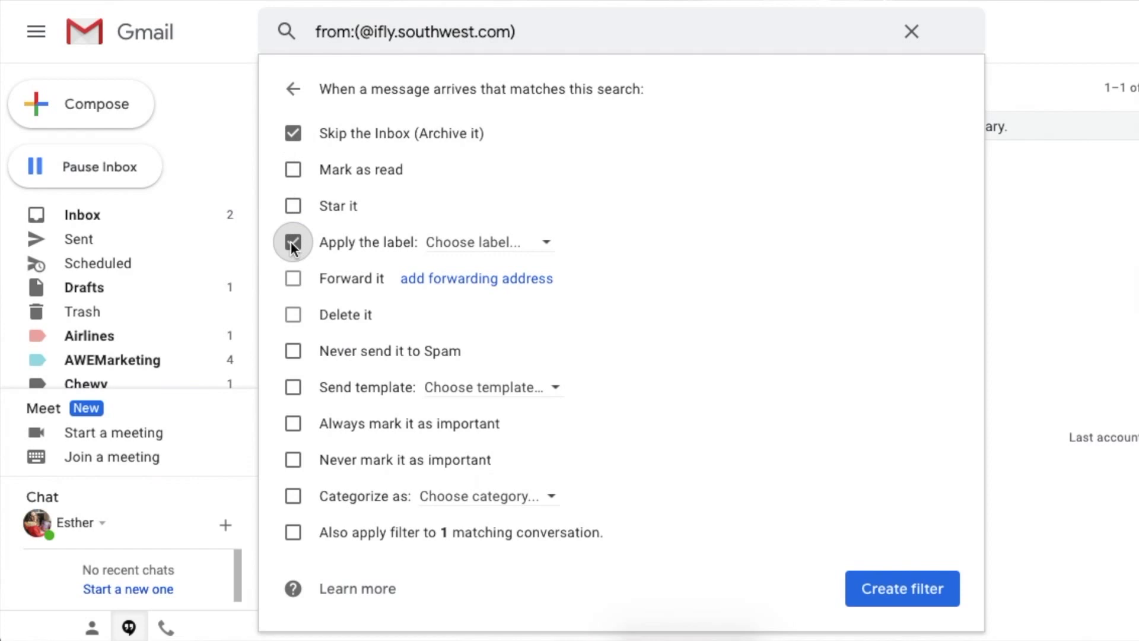
left_click(545, 242)
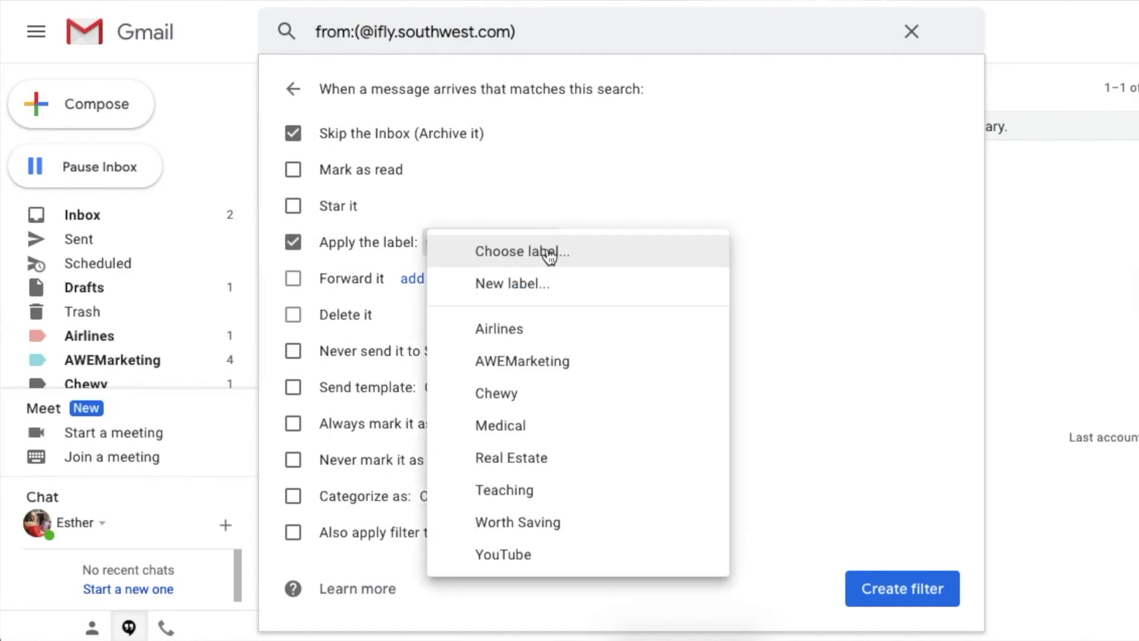
left_click(577, 335)
left_click(292, 534)
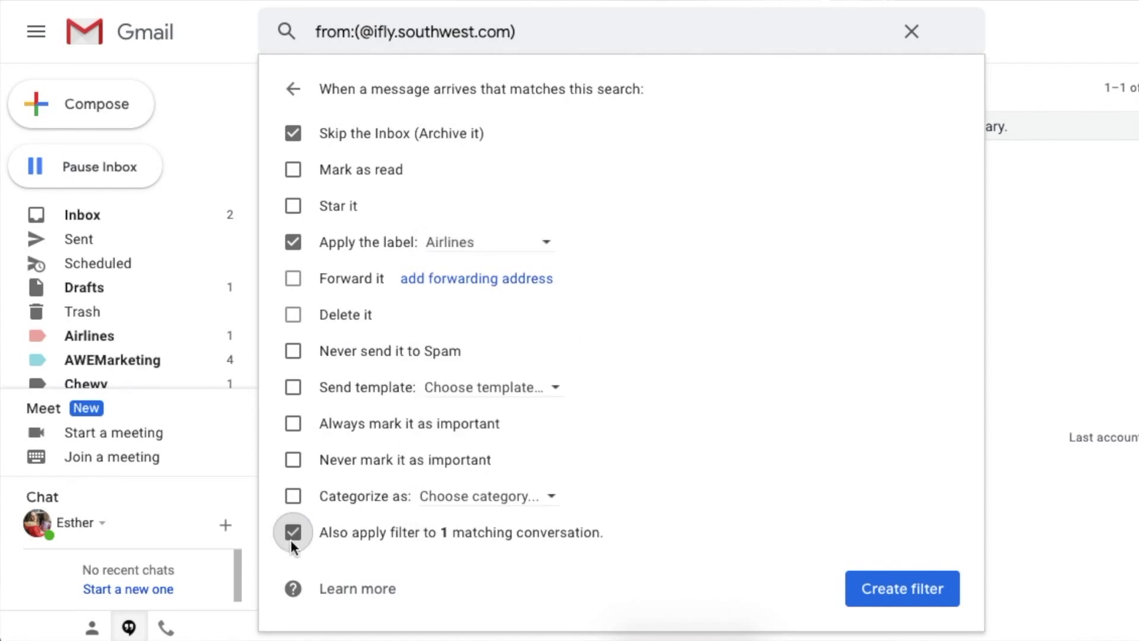
left_click(933, 591)
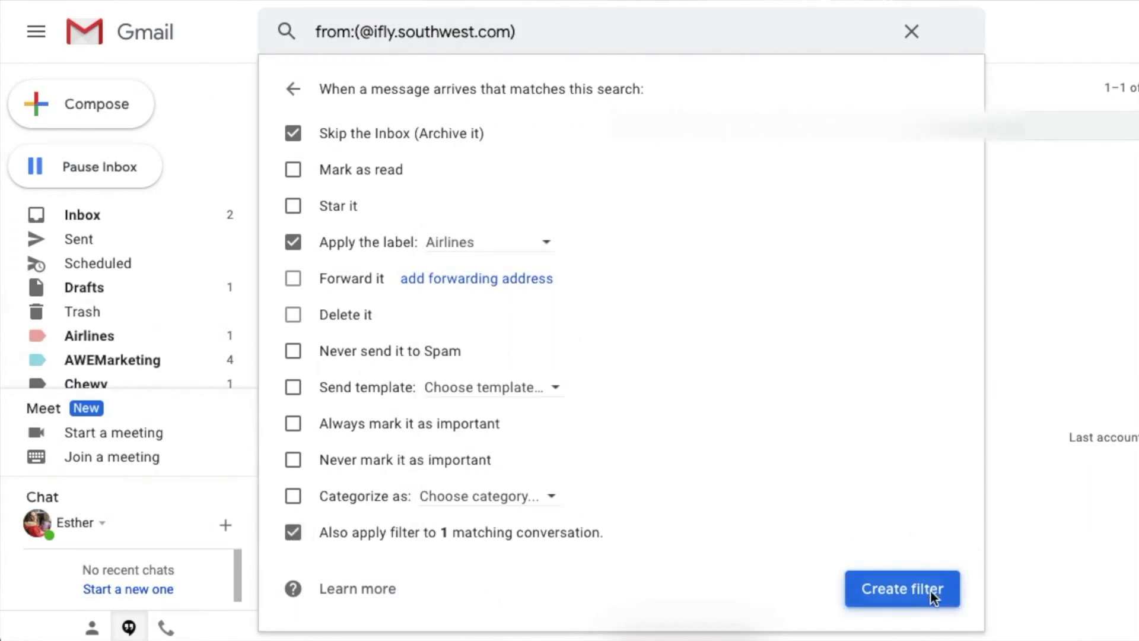
left_click(146, 334)
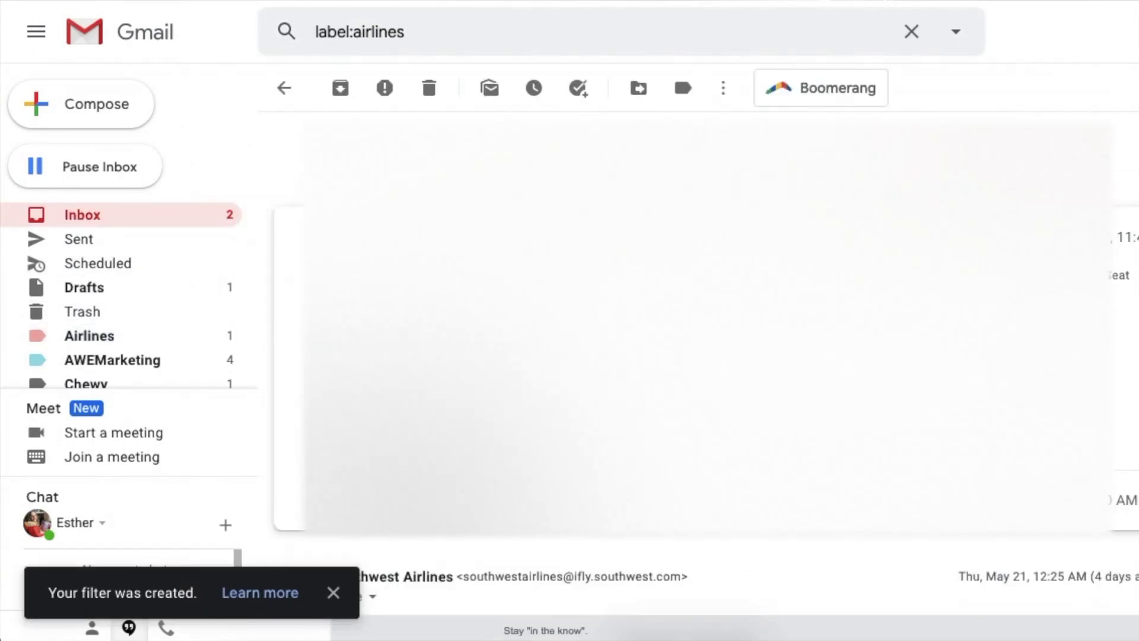
Return to the inbox and collapse the Everything else section
left_click(132, 221)
scroll(379, 302, "down", 5)
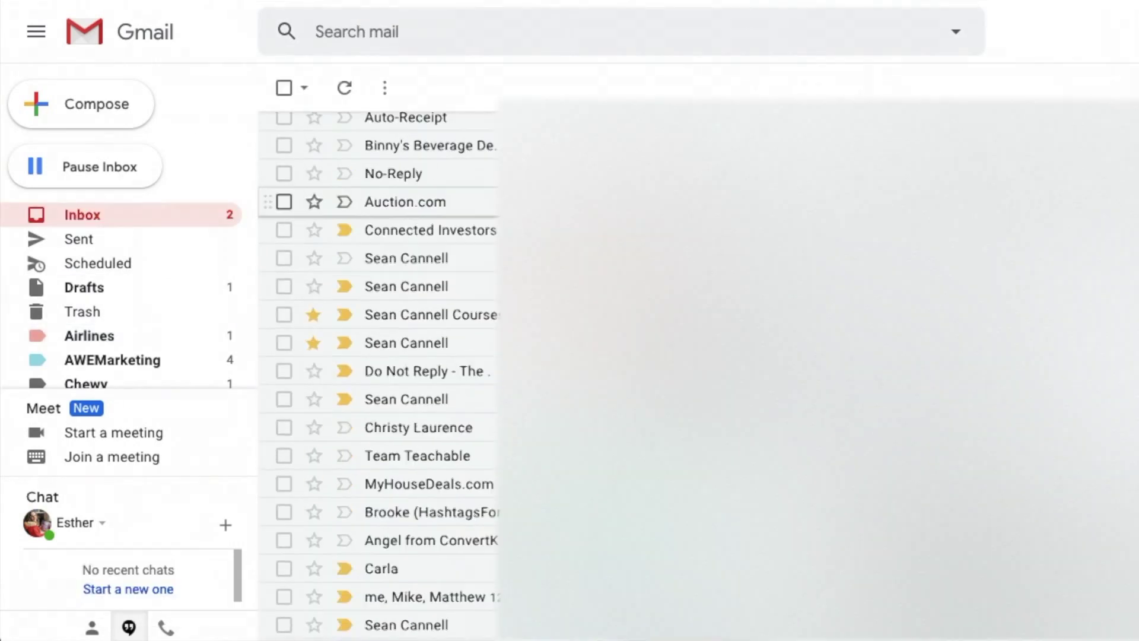
scroll(379, 302, "down", 15)
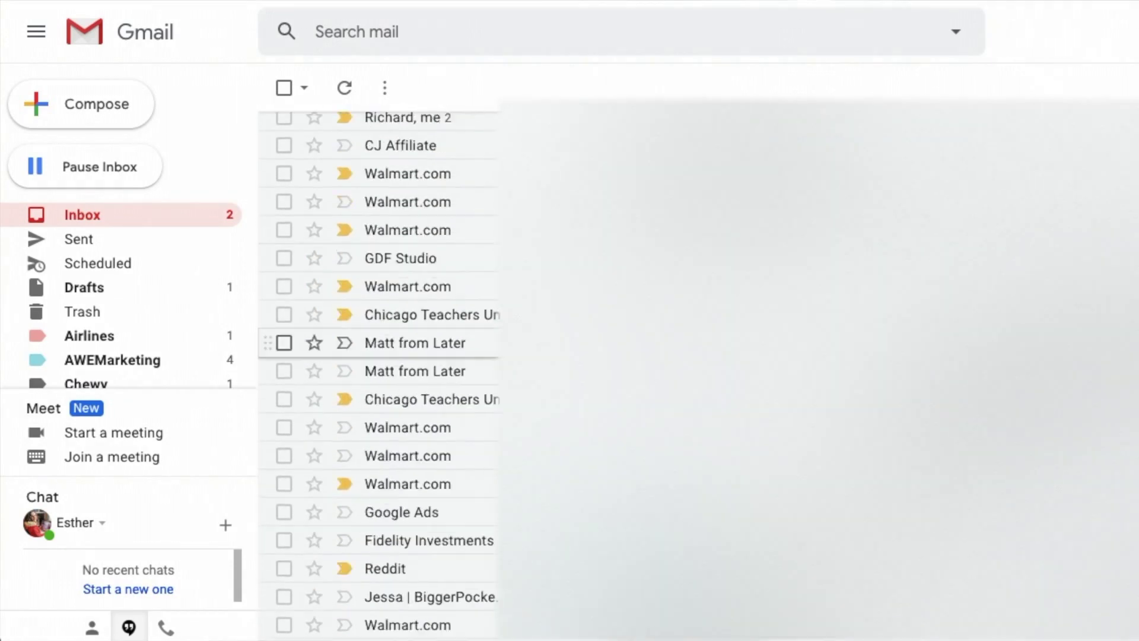
scroll(379, 203, "down", 8)
scroll(380, 204, "up", 10)
left_click(281, 185)
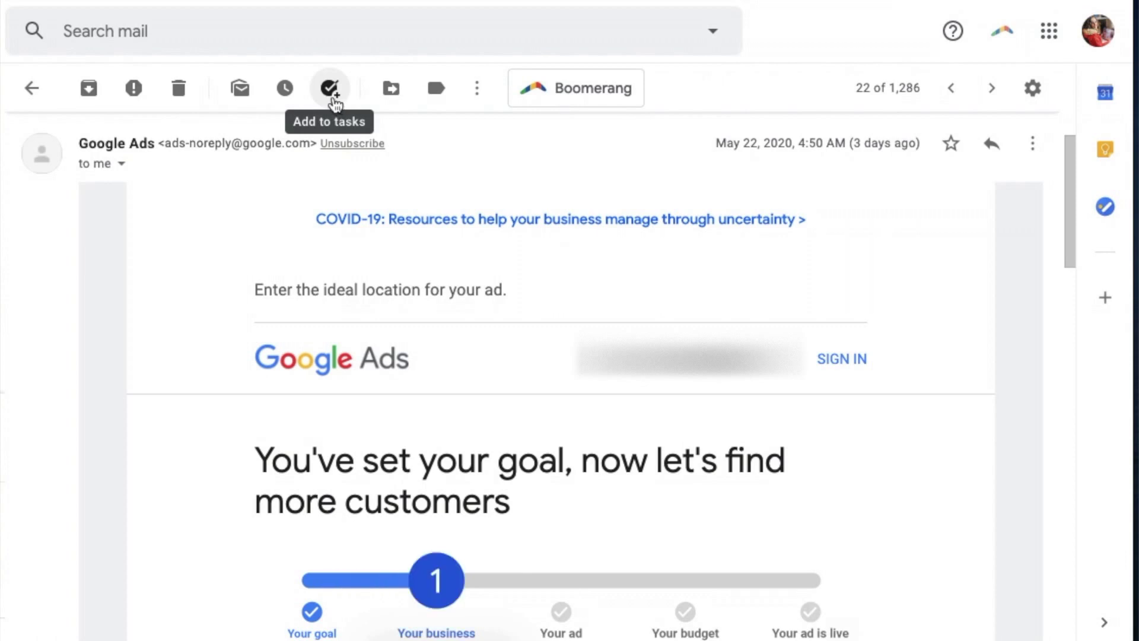
left_click(1104, 218)
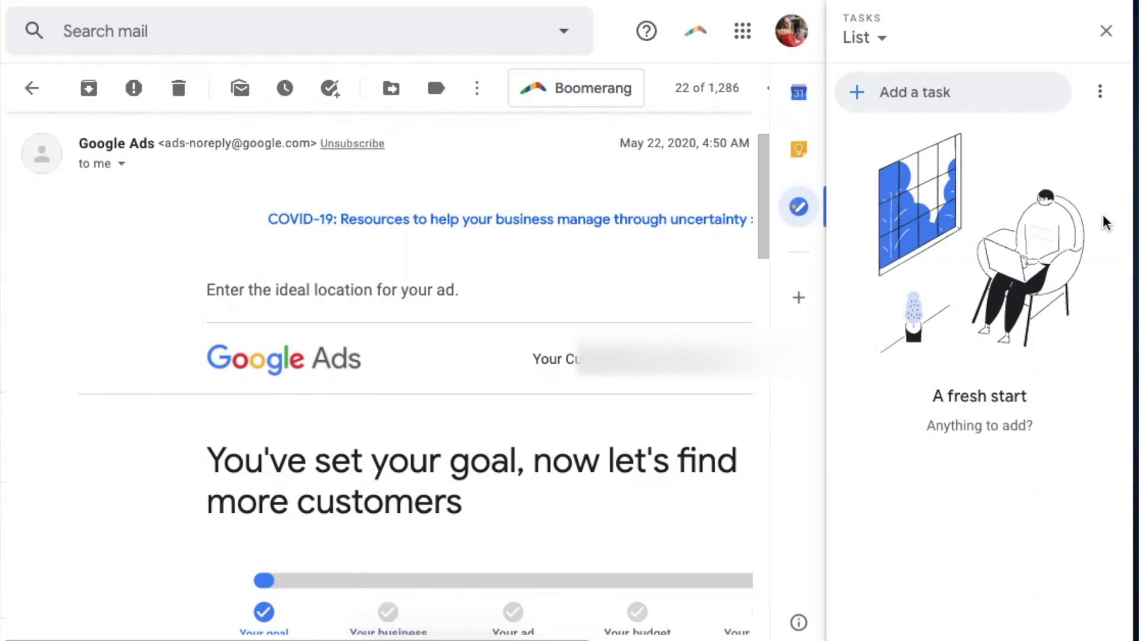
Add the Google Ads email to Tasks as 'Your ad is almost ready – Who should see it?' and reopen it from the task
left_click(881, 41)
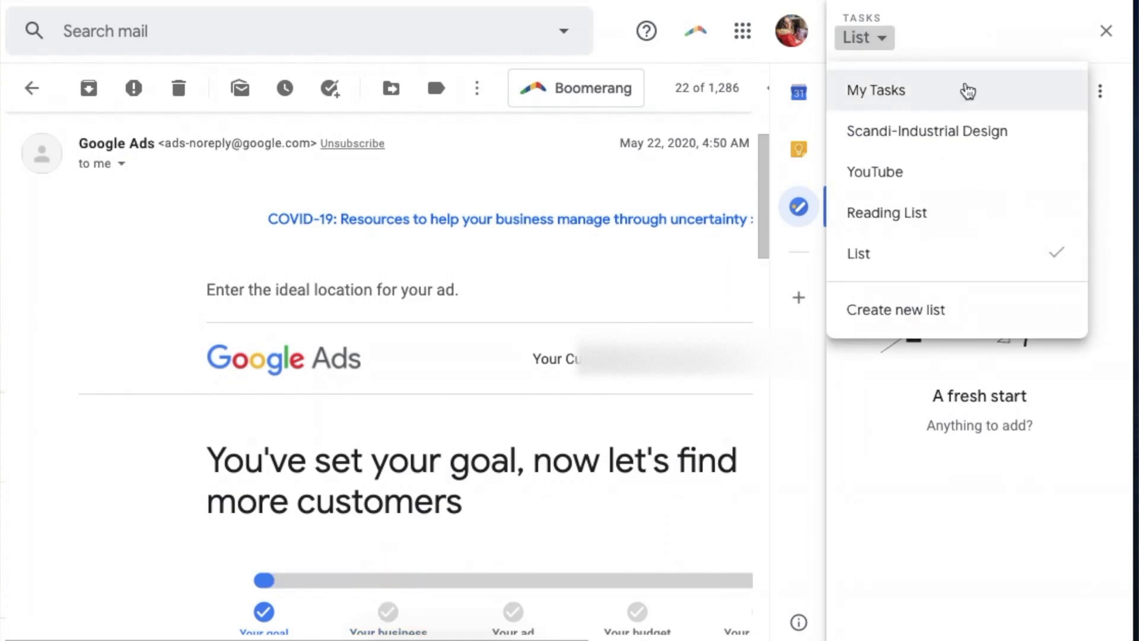
key("Escape")
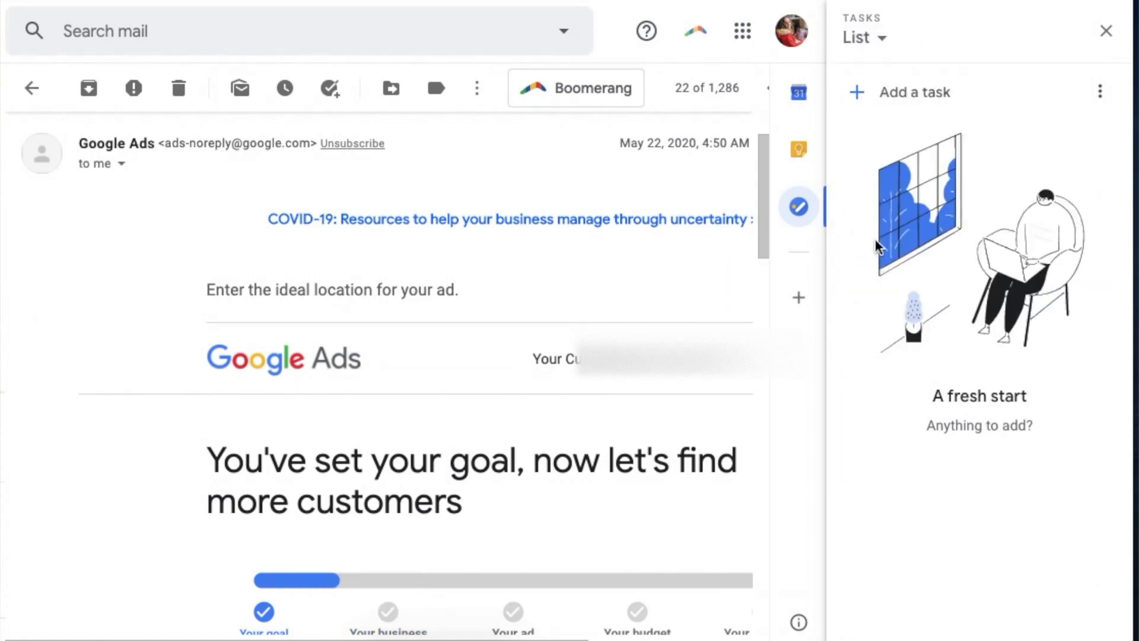
left_click(331, 89)
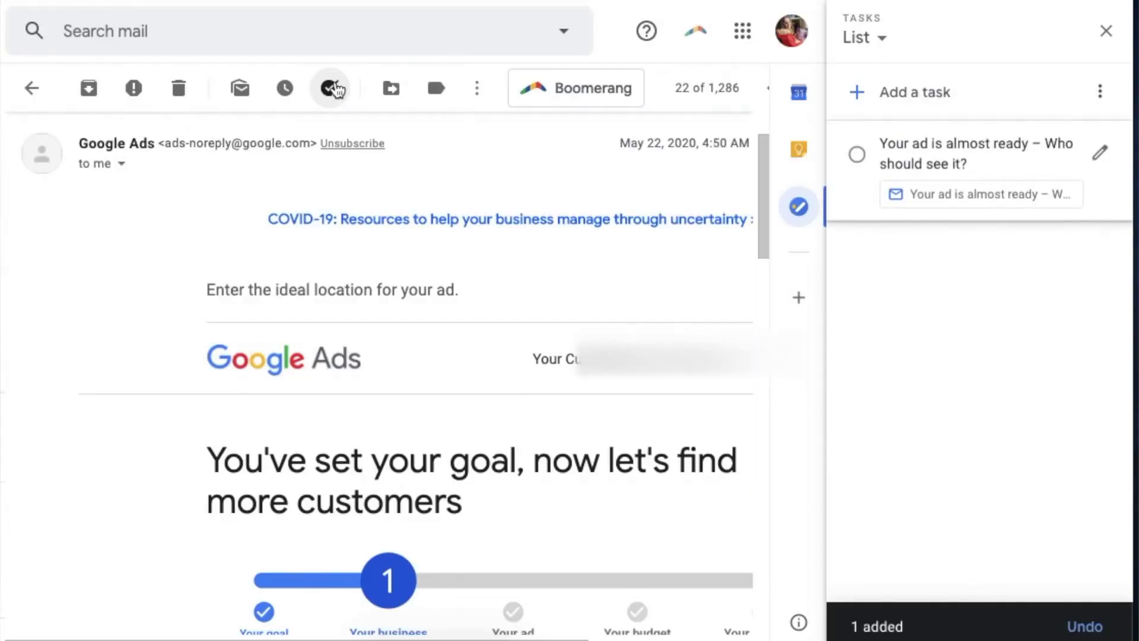
left_click(1061, 204)
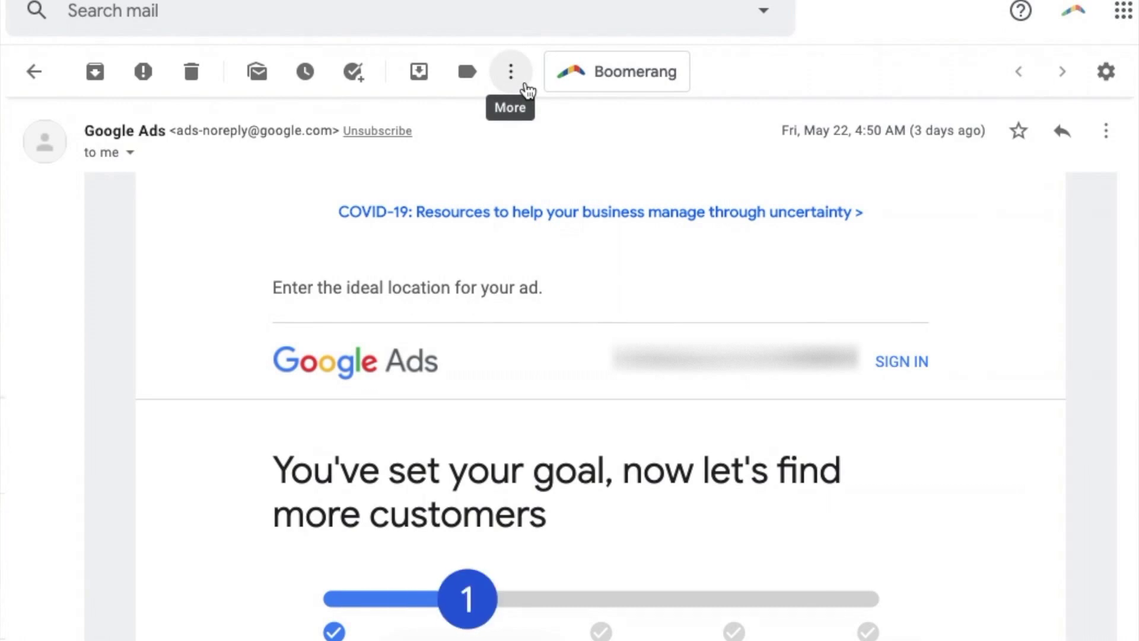
Create a new 'Action Items' label on the Google Ads email and confirm it is checked
left_click(483, 83)
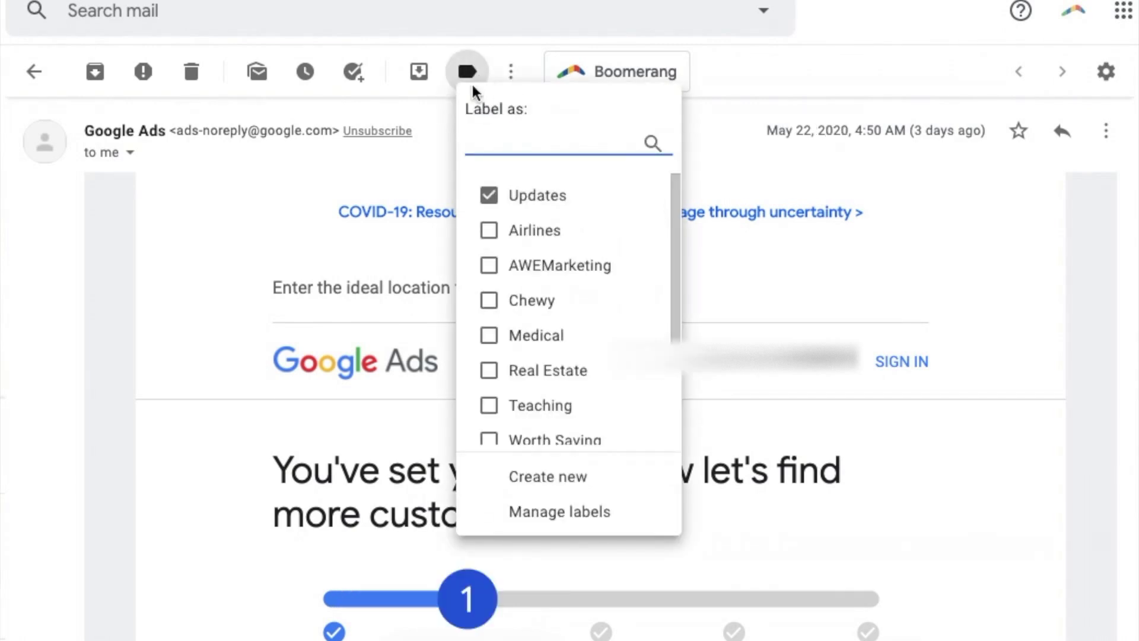
left_click(610, 489)
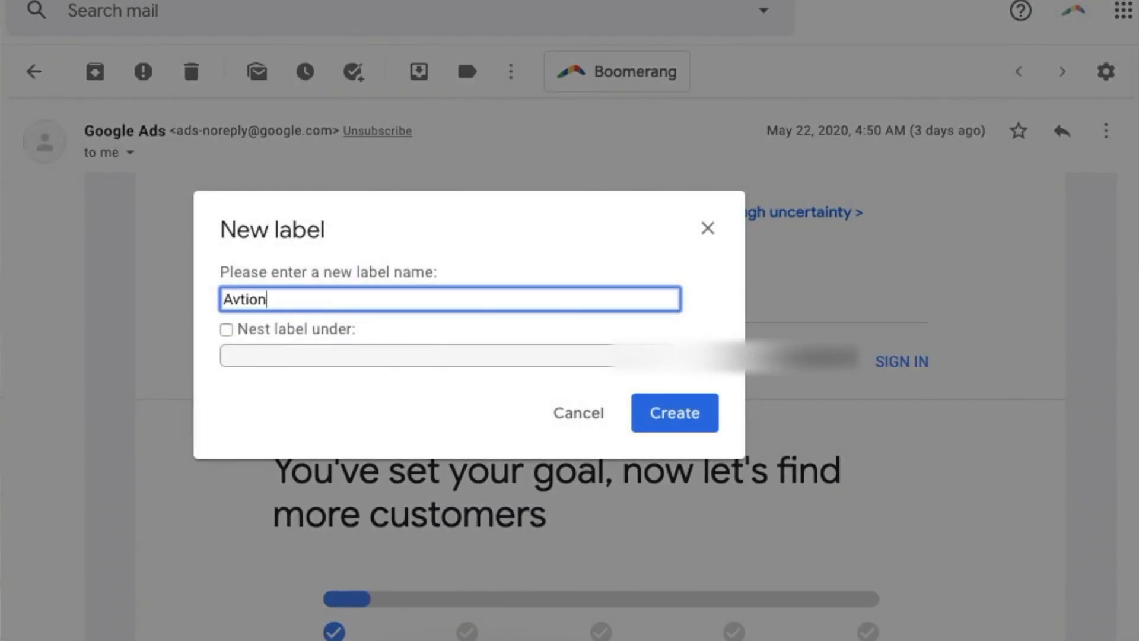
key("BackSpace")
key("BackSpace")
key("BackSpace")
key("BackSpace")
type("ction Items")
left_click(703, 427)
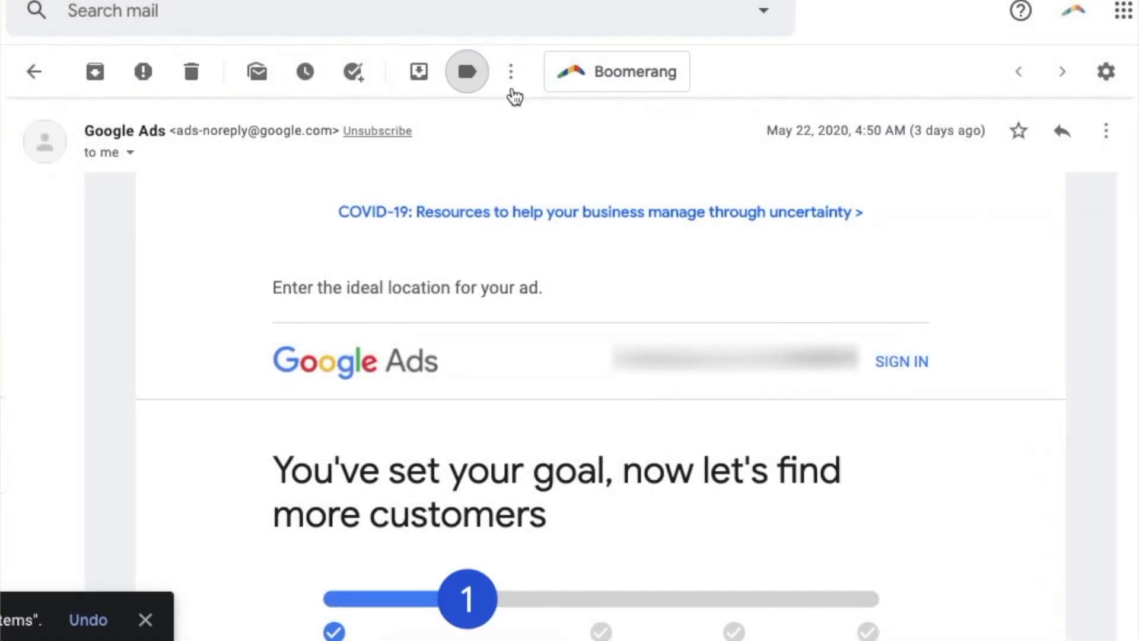
left_click(478, 76)
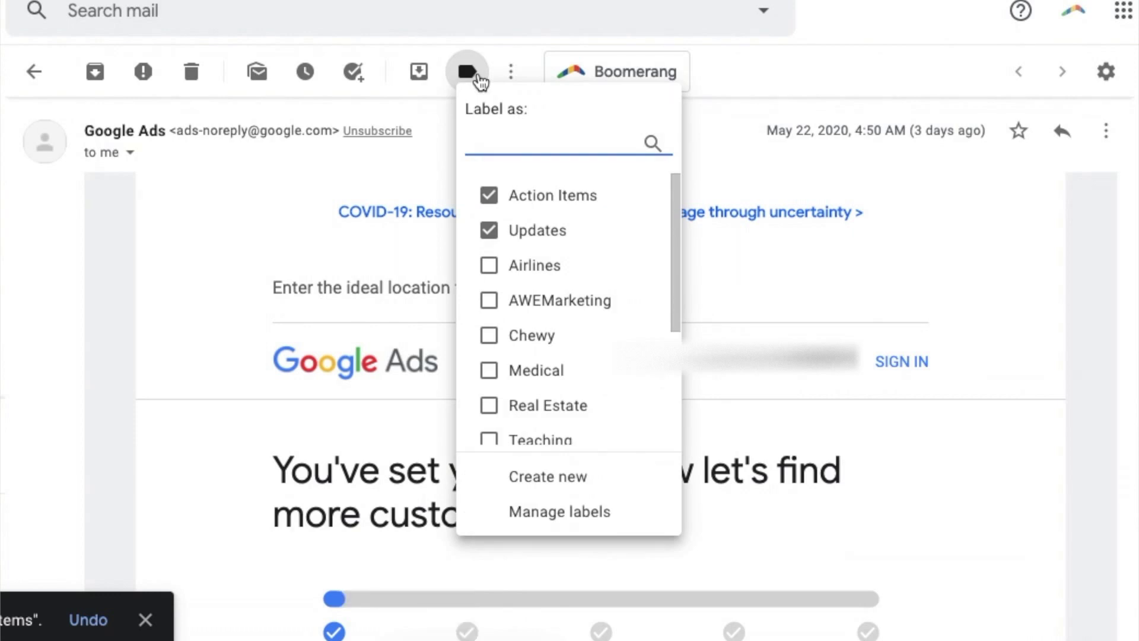